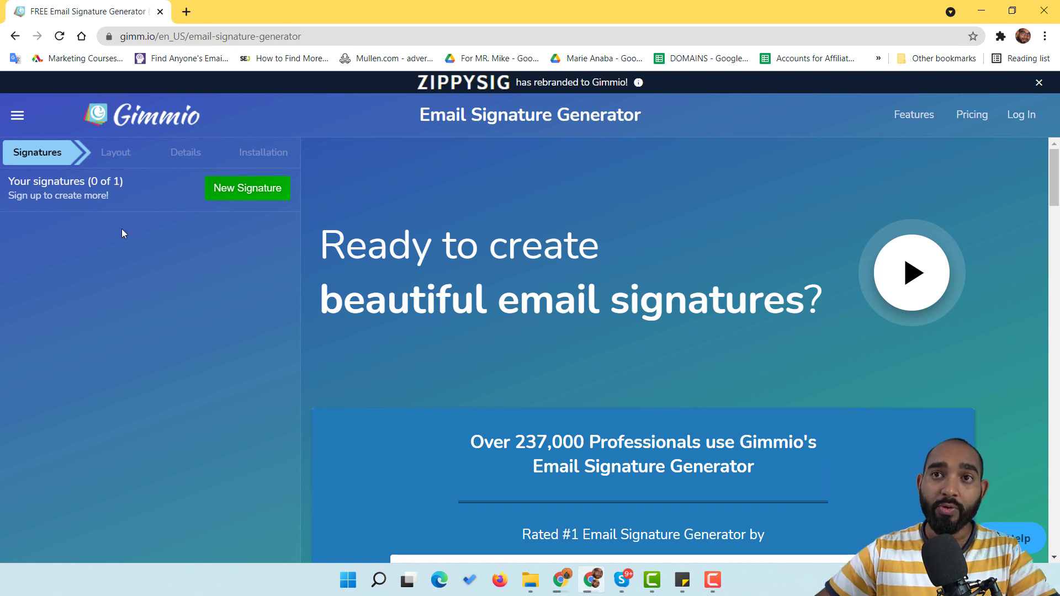
Step: Start a new signature so the public layout gallery appears
click(246, 193)
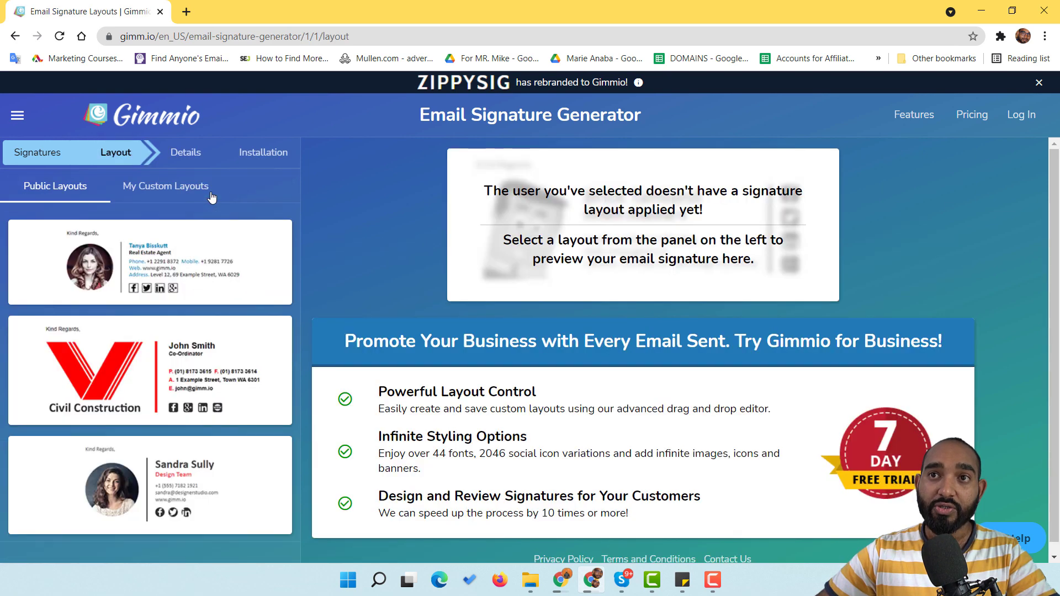
Step: Browse the public layouts and preview the Web Design Specialist layout with the round photo
scroll(172, 292, down, 1)
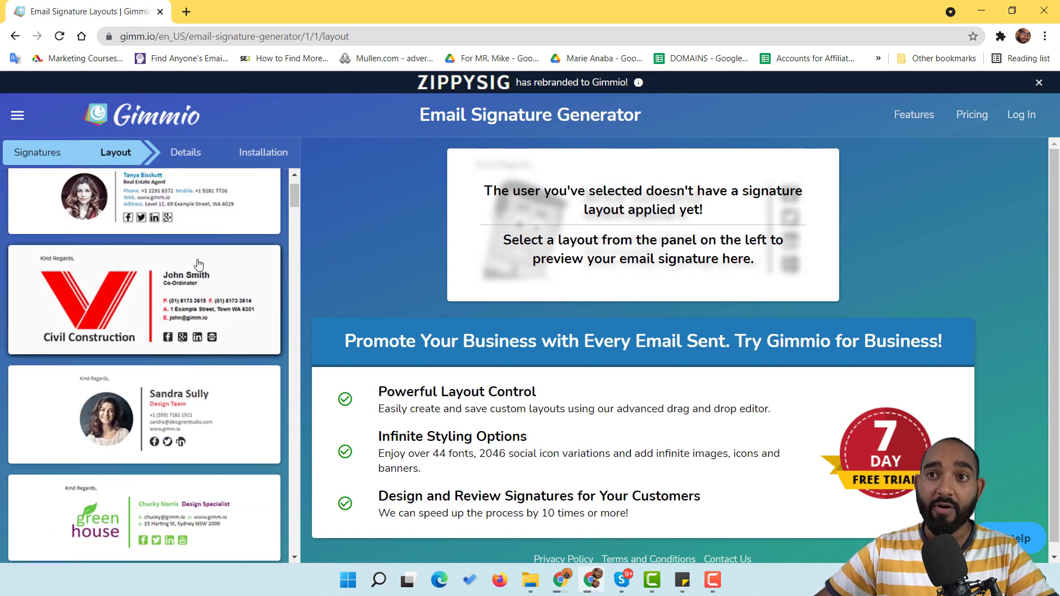
scroll(183, 287, down, 3)
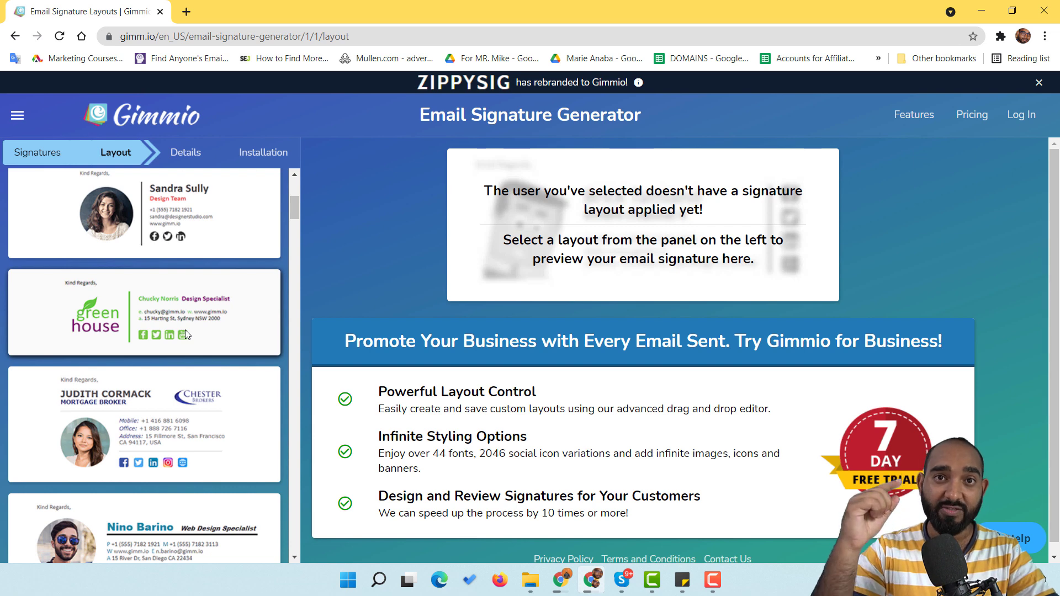
scroll(183, 329, down, 2)
scroll(180, 326, down, 1)
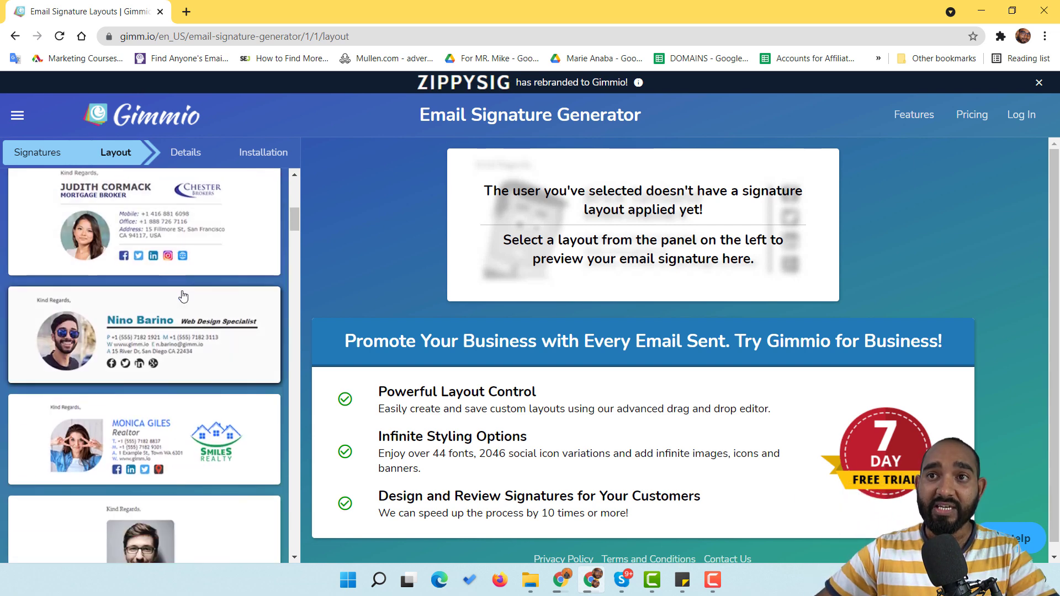
scroll(154, 330, up, 2)
scroll(138, 312, down, 1)
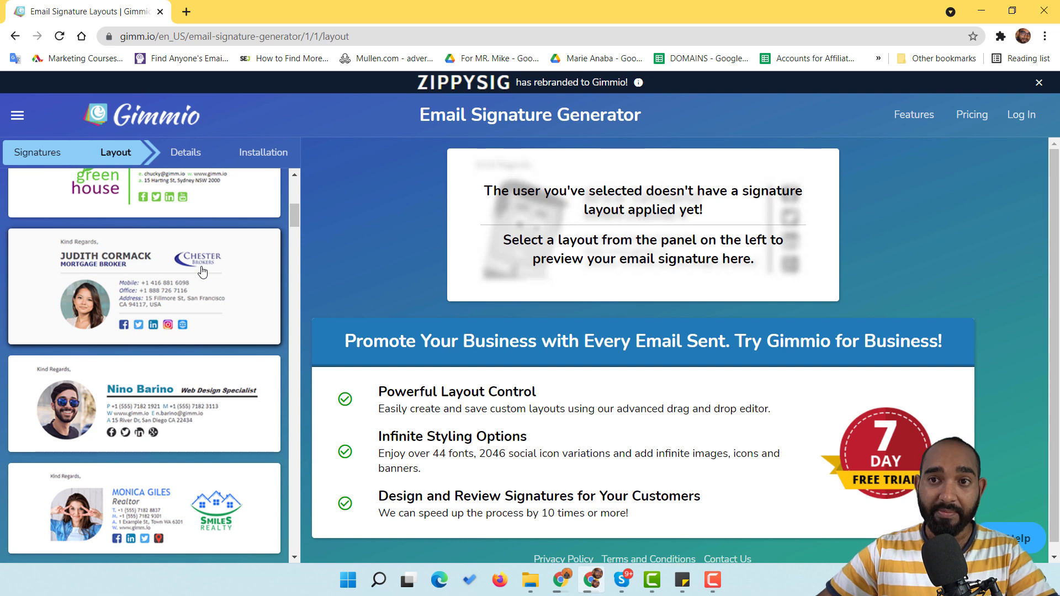
scroll(202, 271, down, 3)
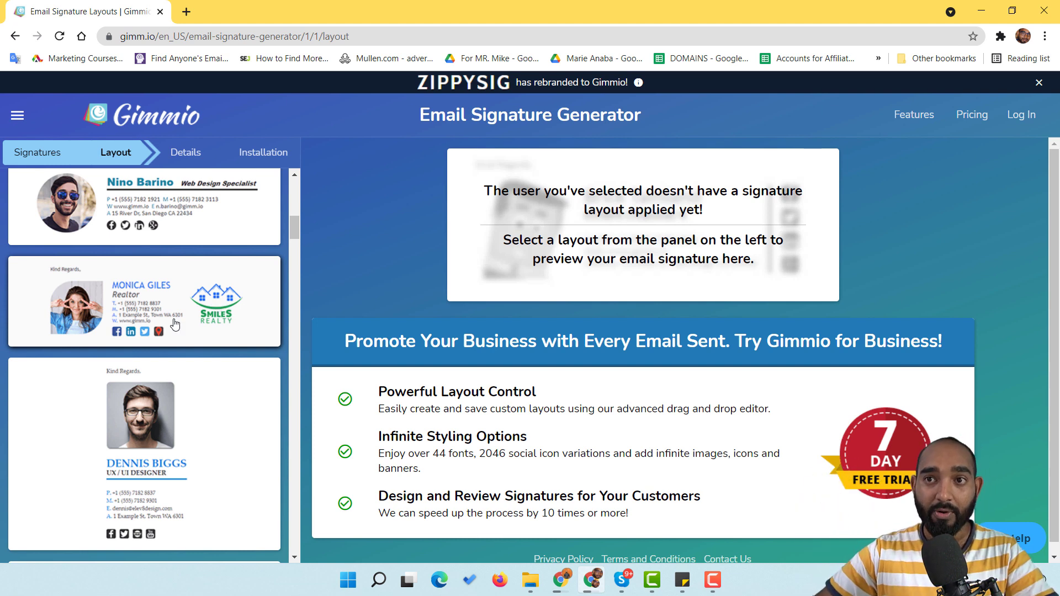
scroll(188, 346, down, 15)
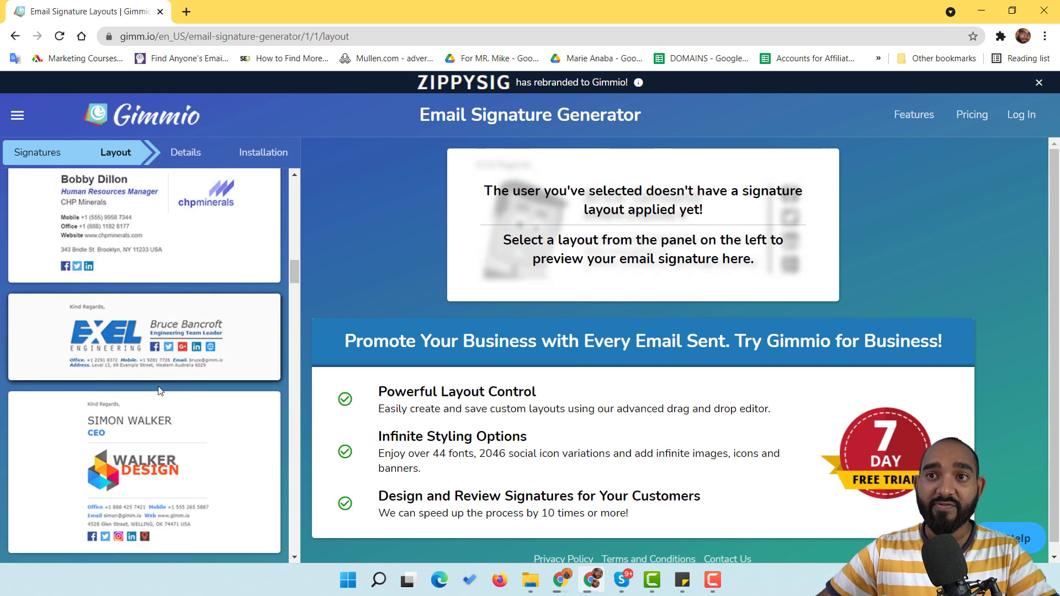
scroll(159, 390, down, 10)
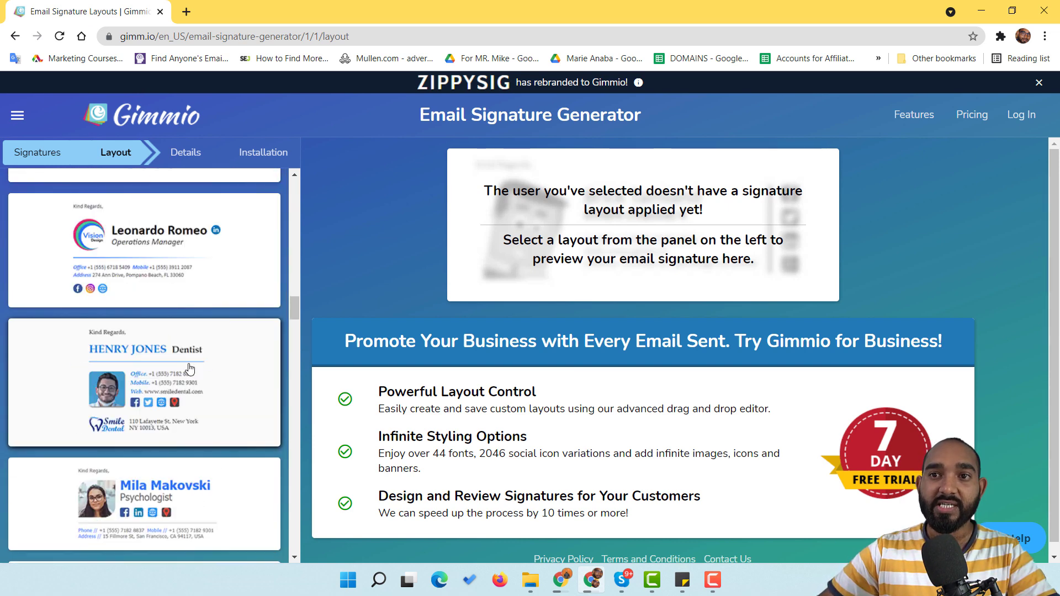
scroll(189, 369, down, 10)
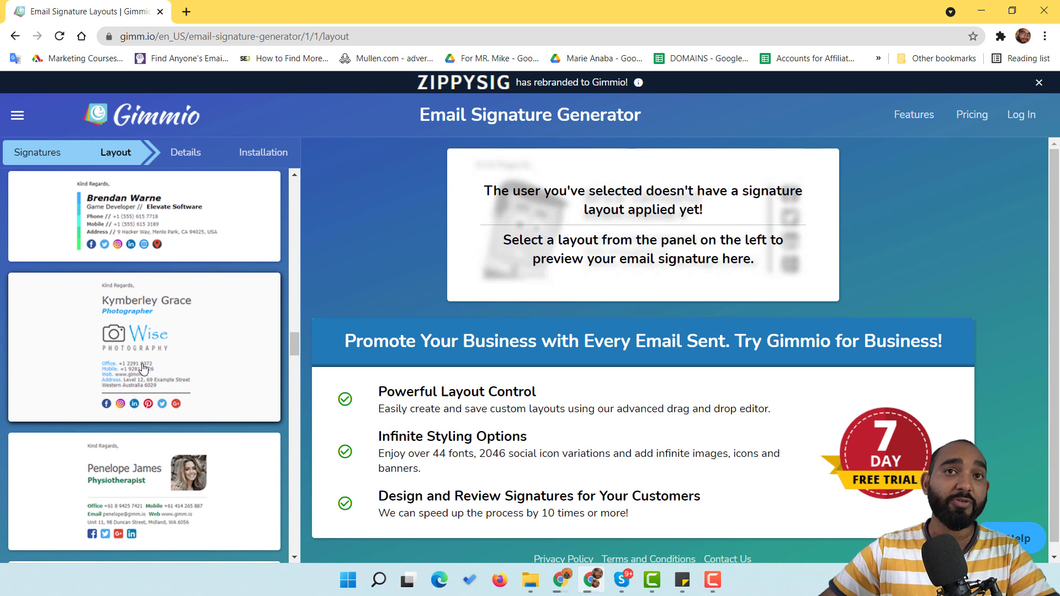
scroll(143, 368, up, 10)
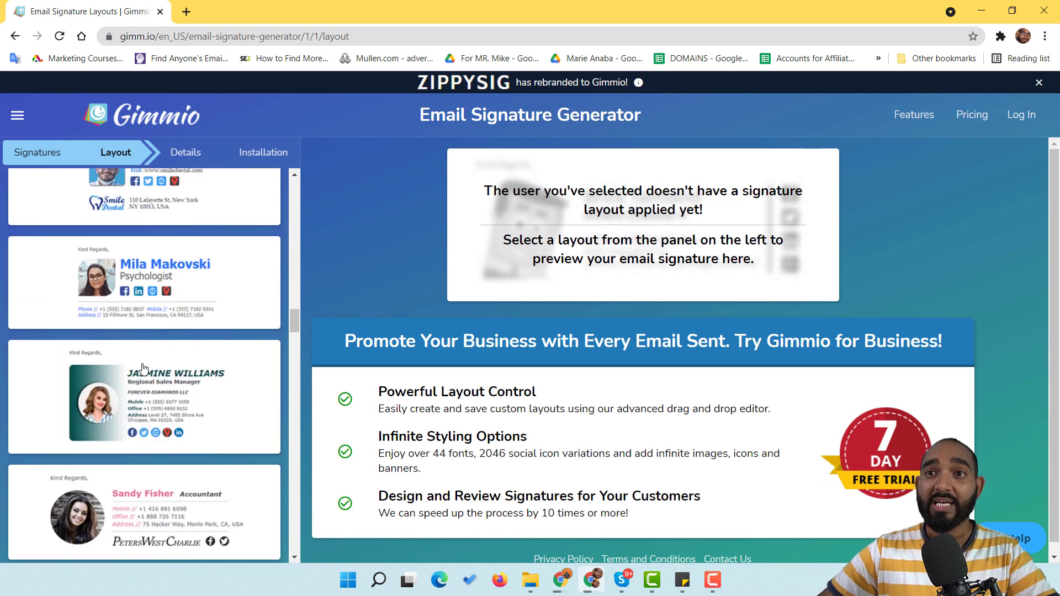
scroll(143, 369, up, 5)
scroll(143, 368, up, 10)
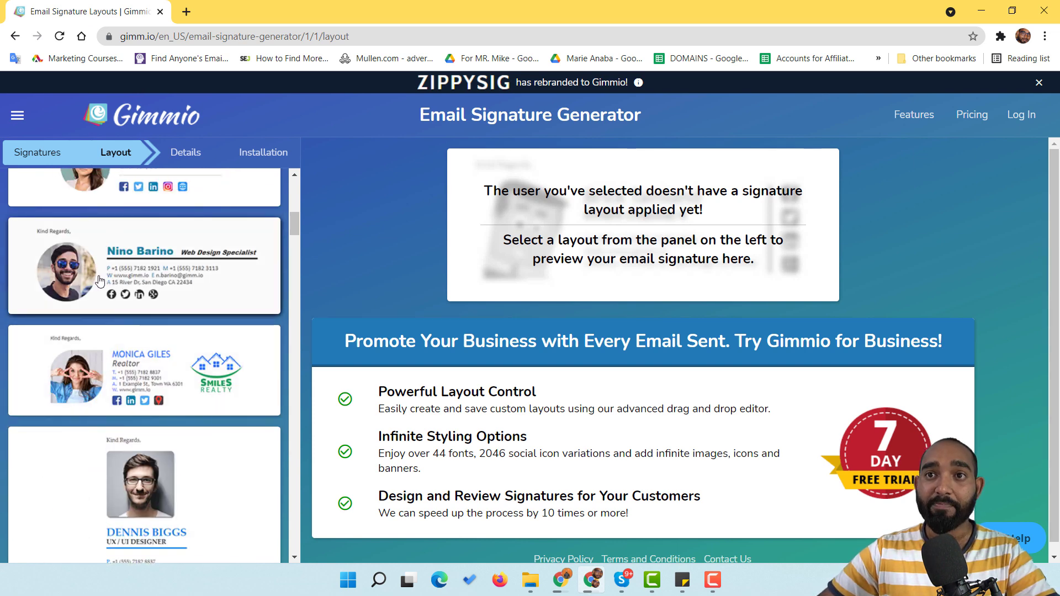
click(134, 275)
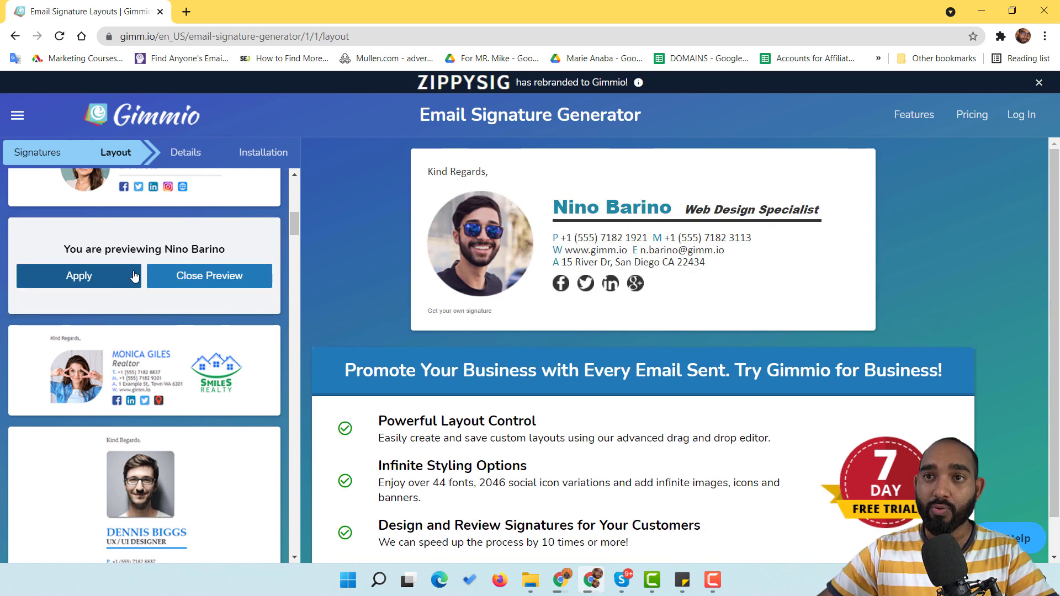
Step: Compare against the Realtor layout, then apply the Web Design Specialist layout
mouse_move(572, 203)
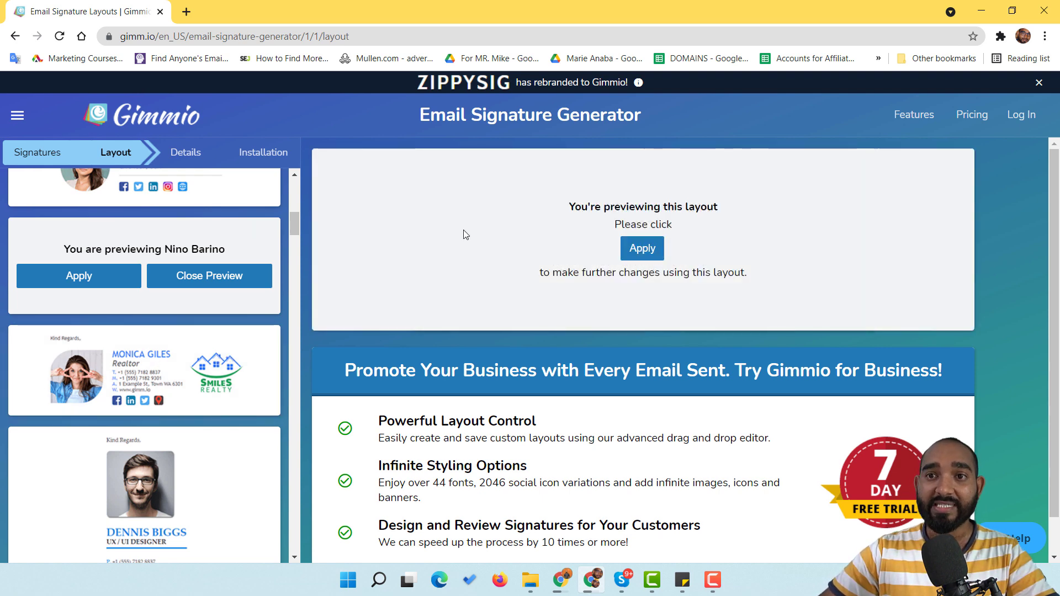
click(145, 369)
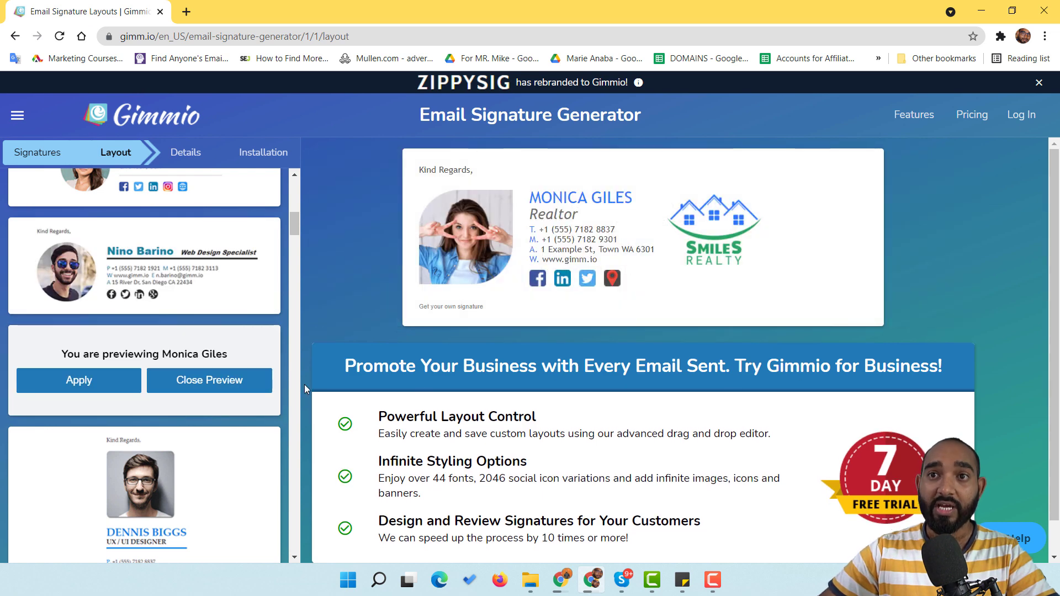
click(134, 285)
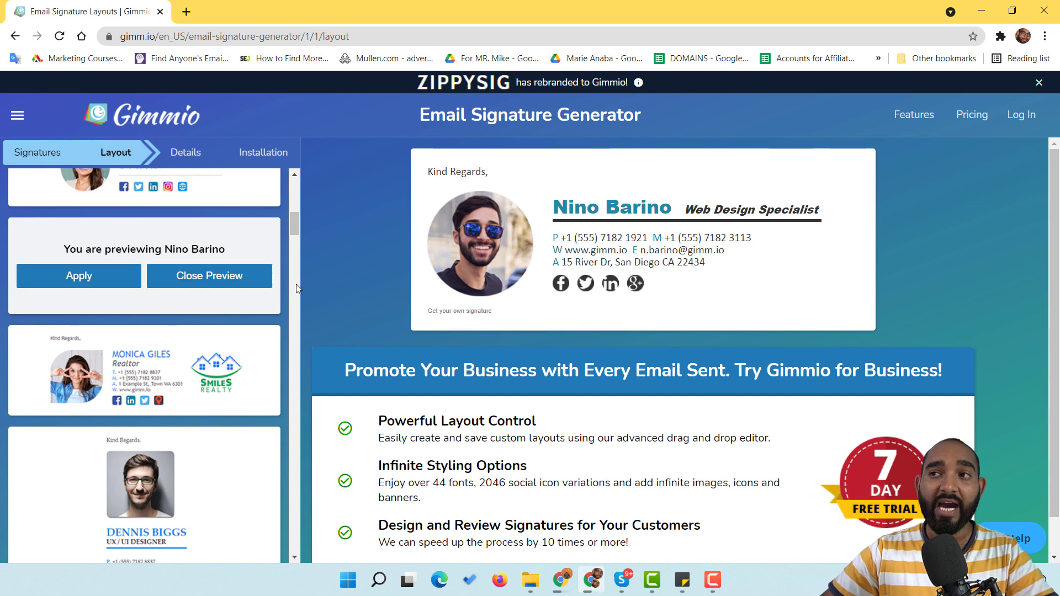
mouse_move(420, 276)
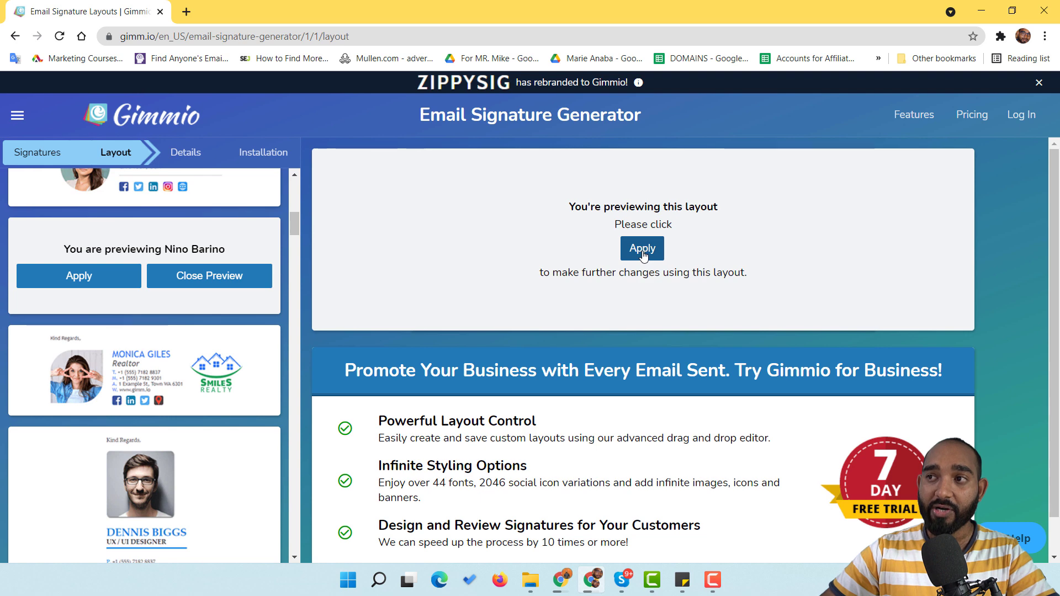
click(642, 249)
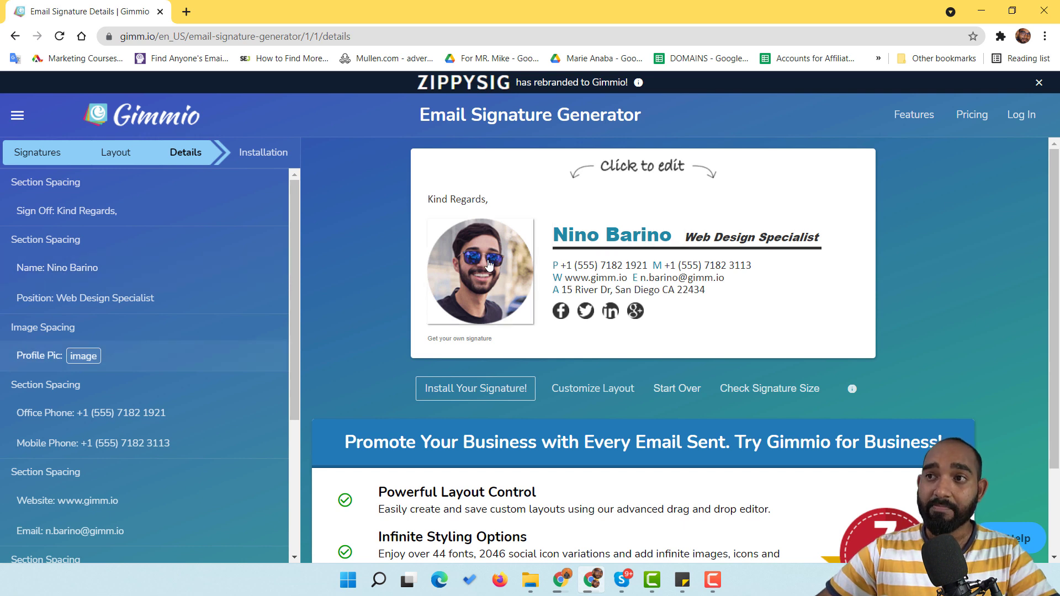
Step: Remove the example profile photo and bring up the image upload window
click(488, 275)
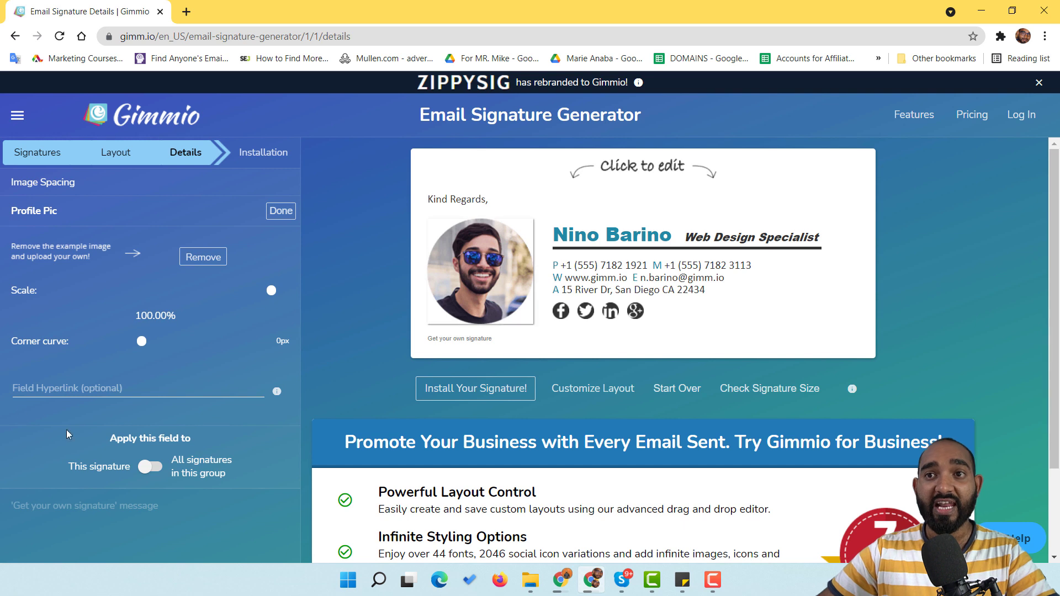
click(203, 257)
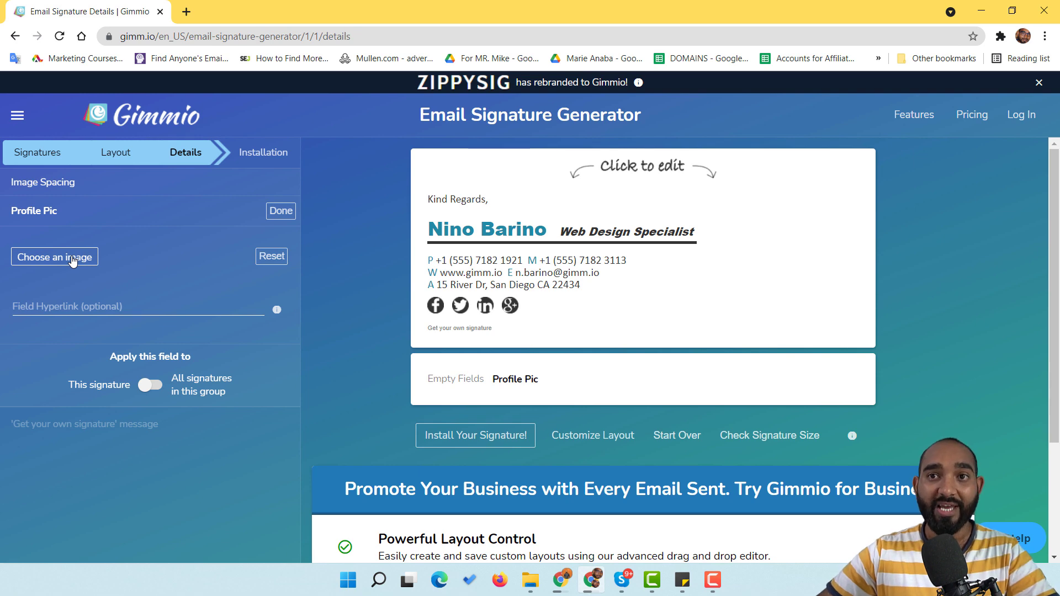
click(54, 260)
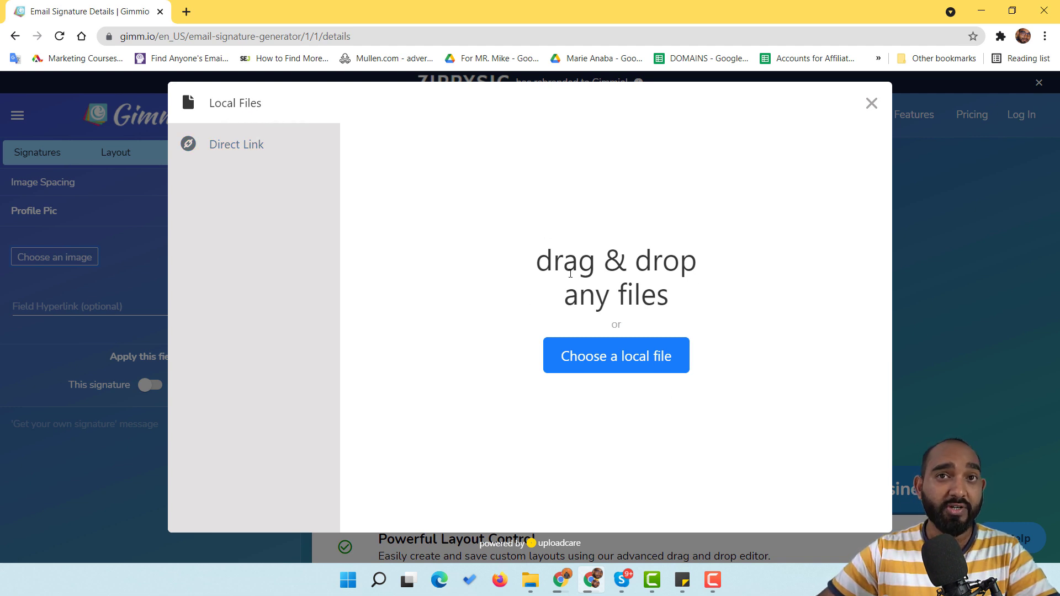
Step: Choose Local Files in the upload dialog and browse the computer for a photo
click(254, 147)
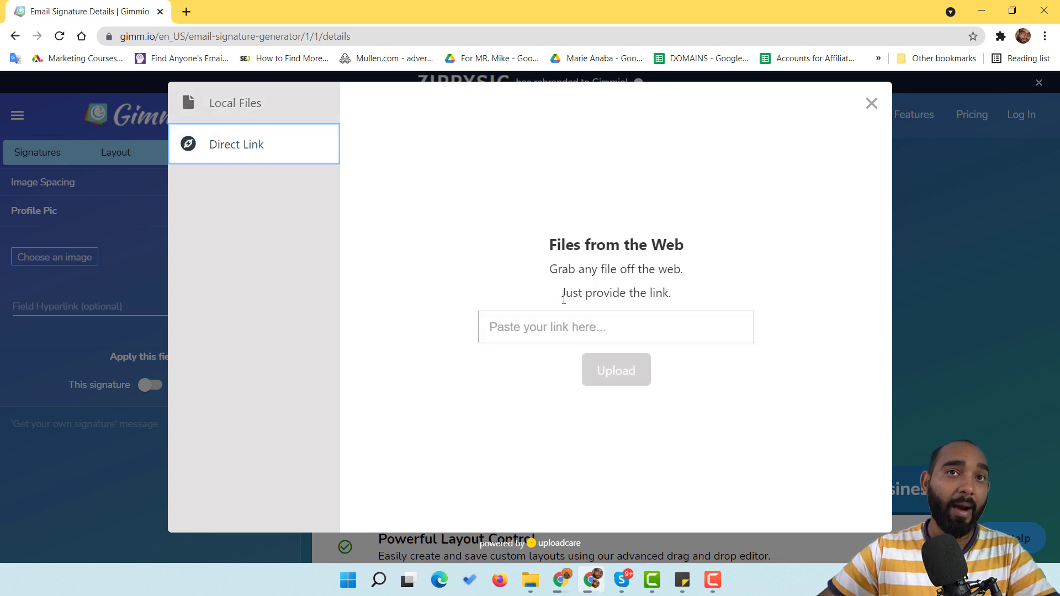
click(236, 109)
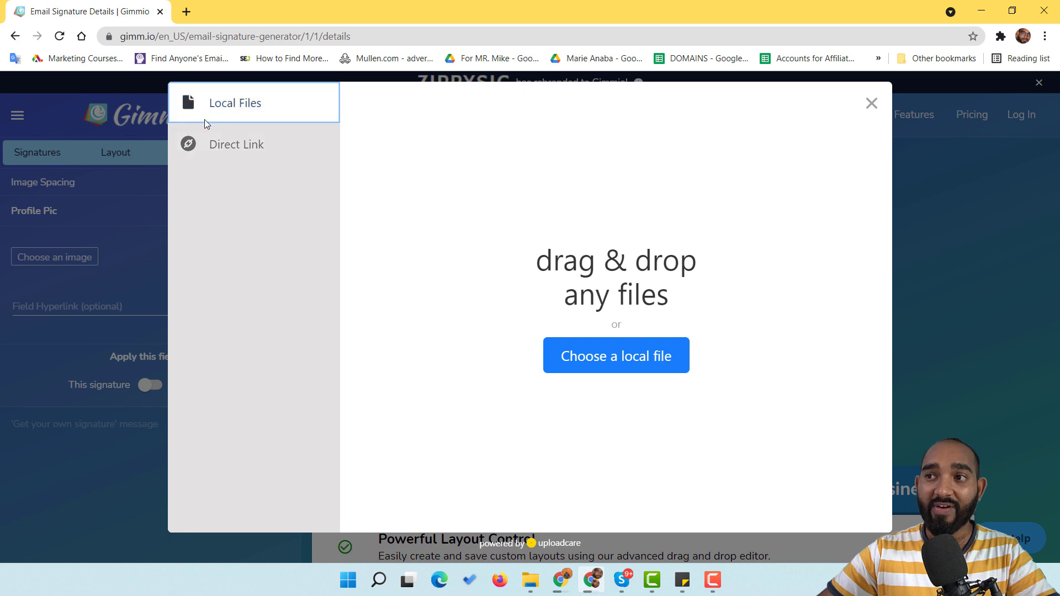
click(632, 365)
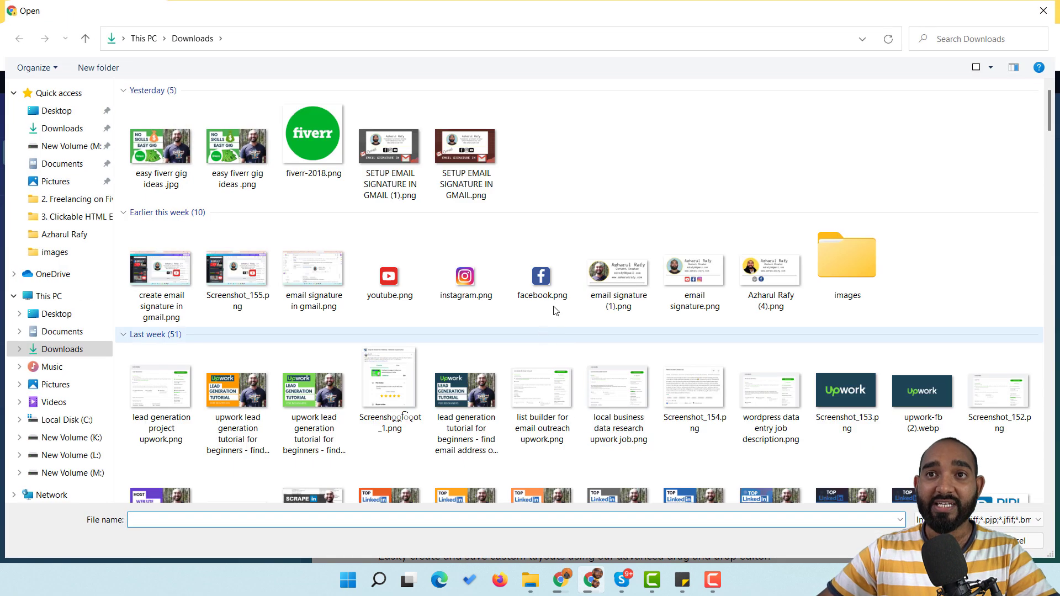
Step: Open the circular profile .jpg from the personal photos folder on New Volume (L:)
scroll(308, 409, down, 7)
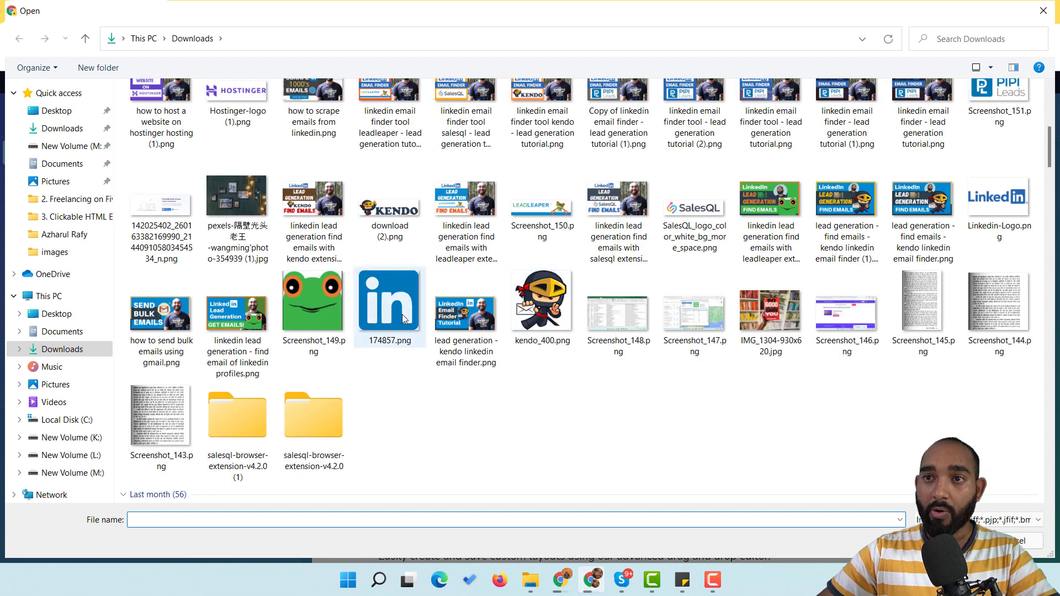
scroll(403, 319, up, 7)
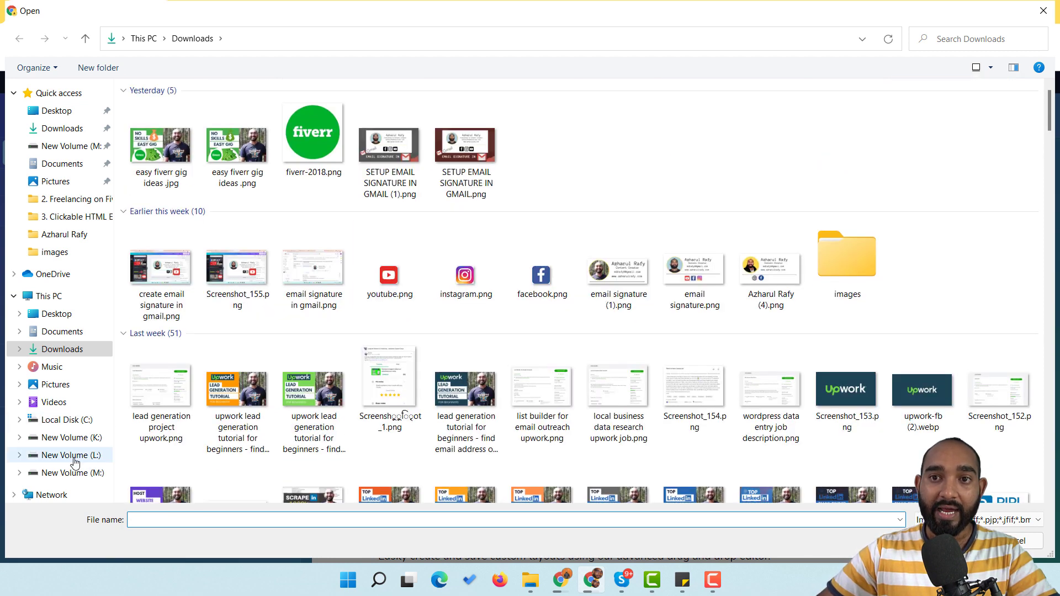
click(74, 456)
double_click(158, 150)
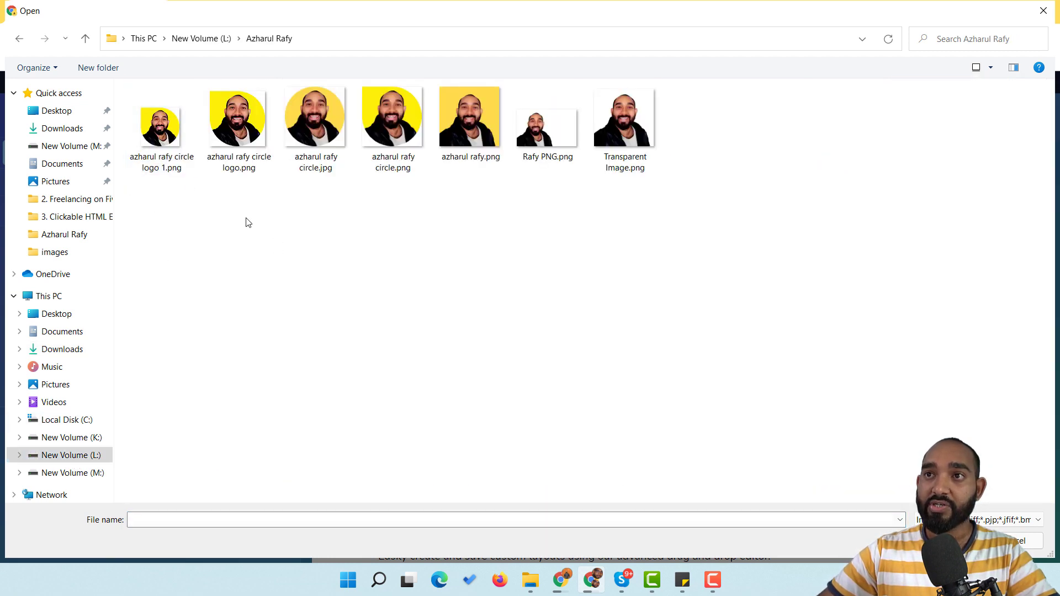
click(314, 138)
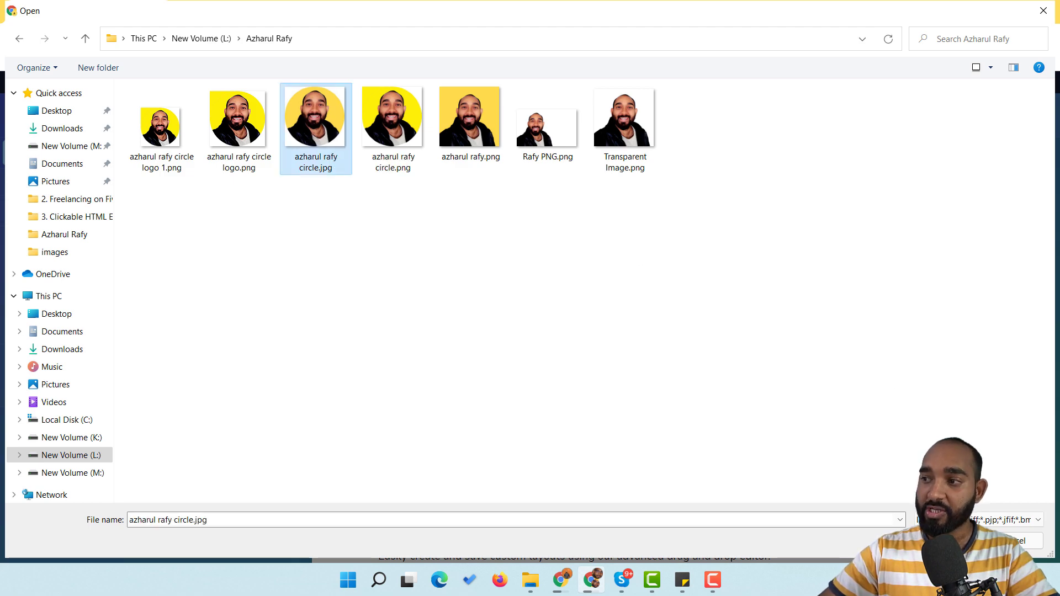
key(Return)
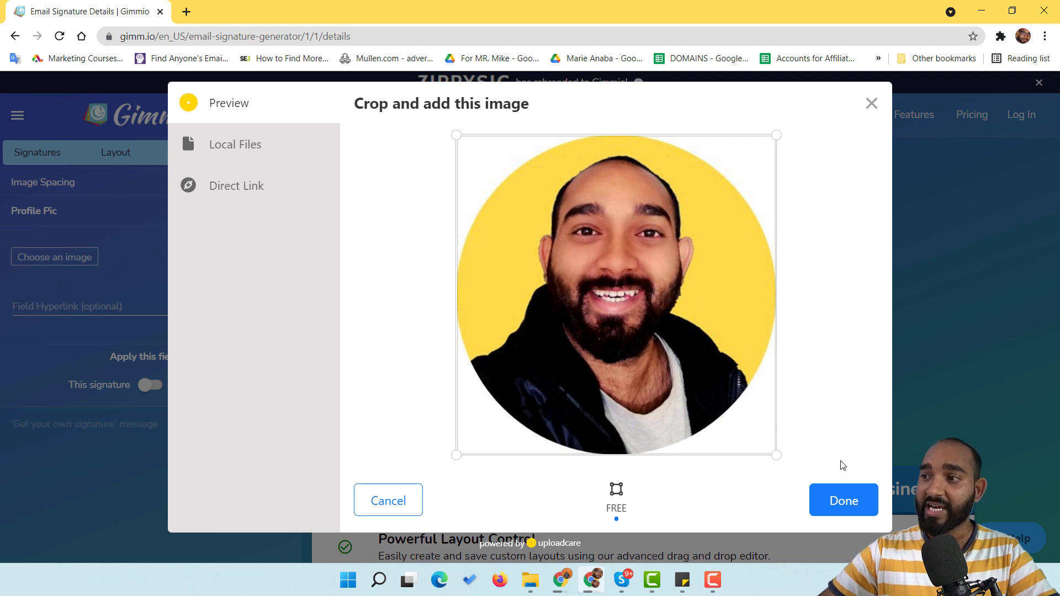
Step: Add the round photo as the profile picture and scale it down to 28.91%
click(844, 500)
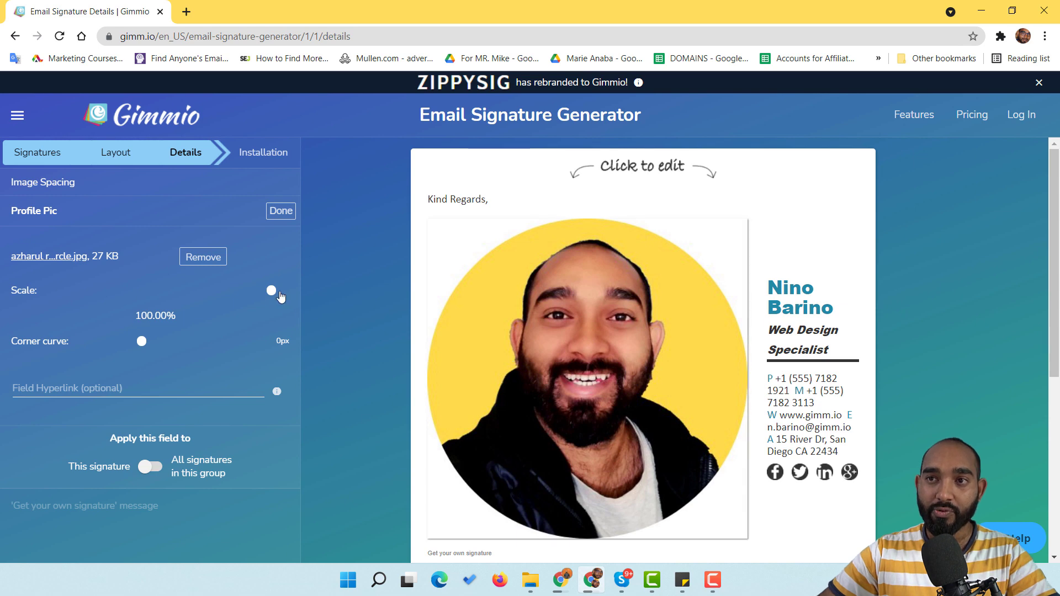
drag(271, 292, 230, 291)
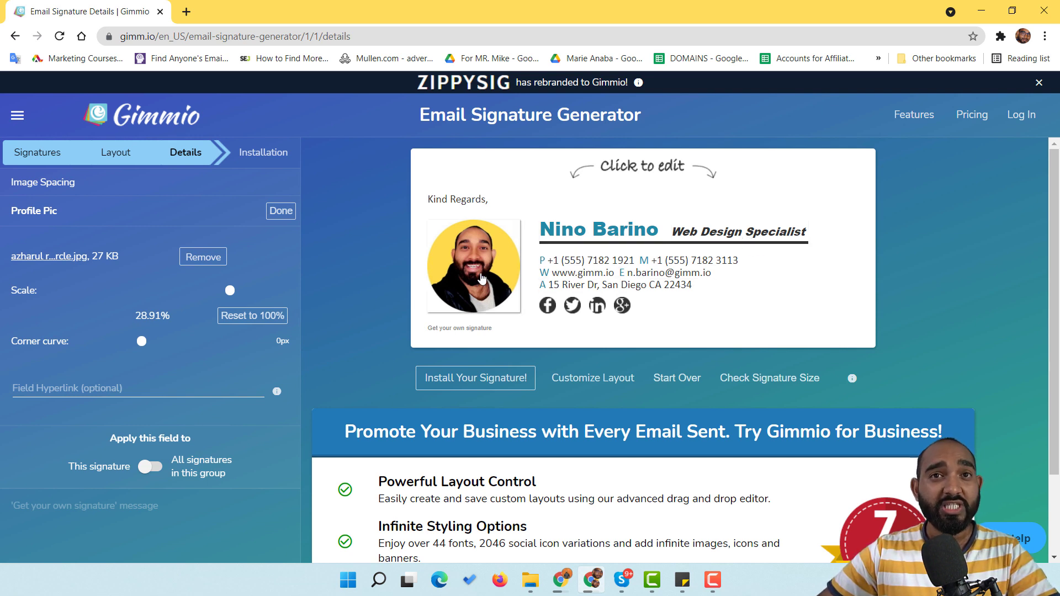
Step: Replace the sample name in the Name field with the user's own full name
click(580, 235)
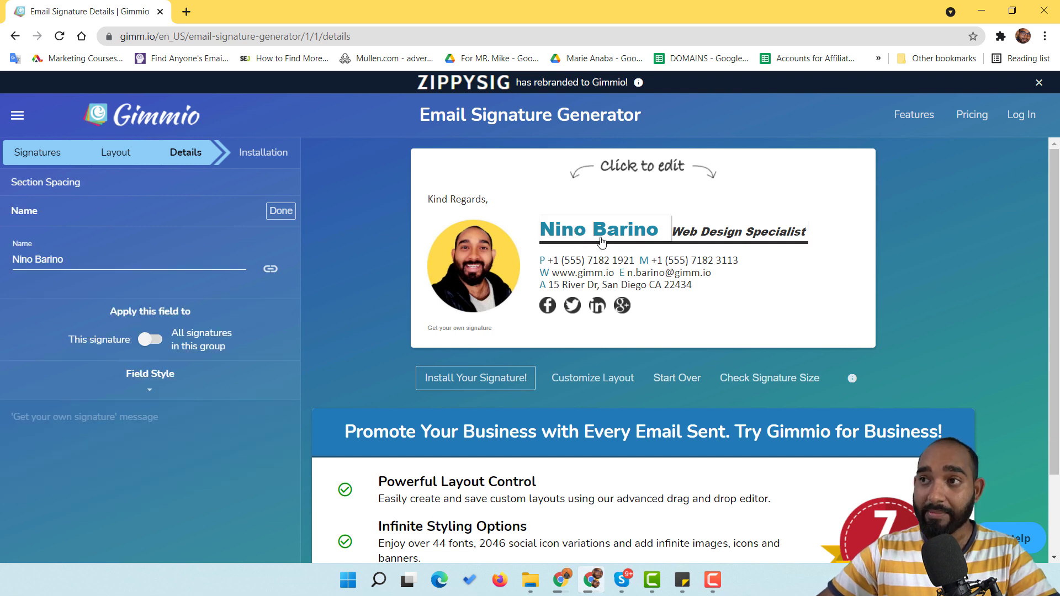
triple_click(111, 259)
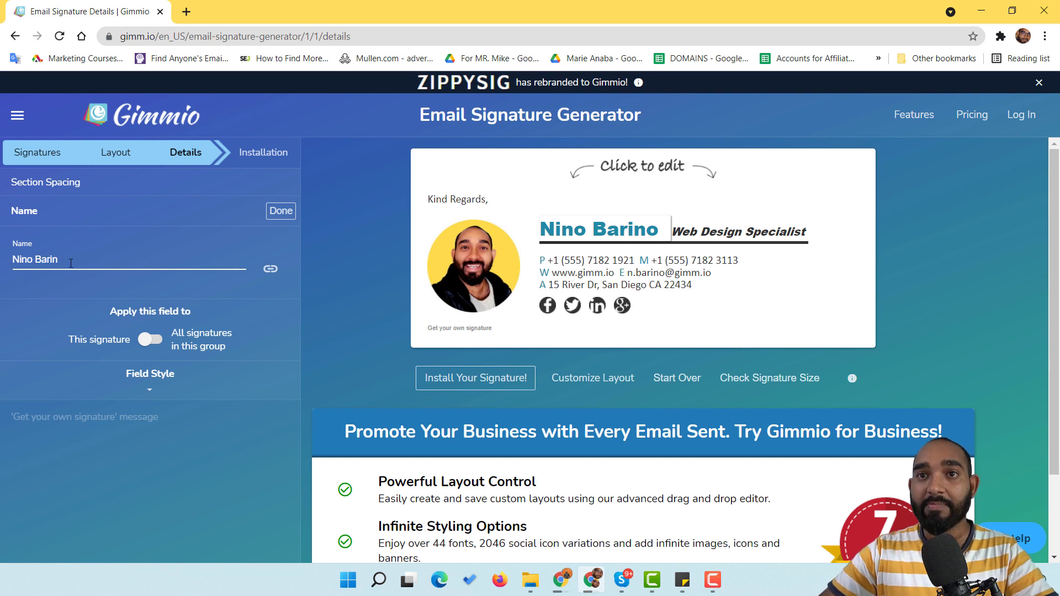
key(BackSpace)
key(BackSpace)
key(BackSpace)
key(BackSpace)
key(BackSpace)
key(BackSpace)
key(BackSpace)
key(BackSpace)
key(BackSpace)
key(BackSpace)
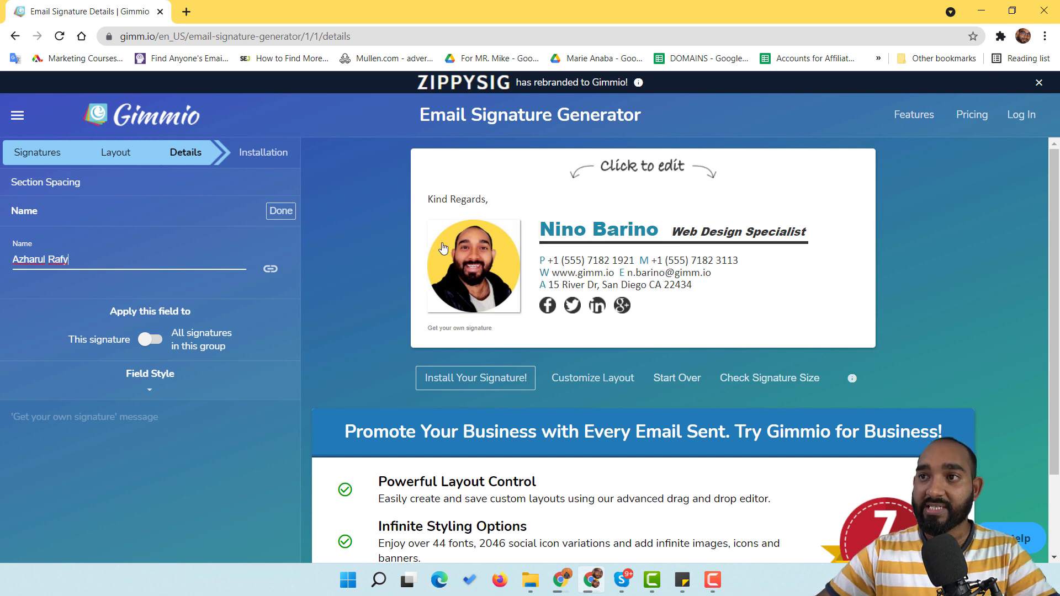
click(511, 200)
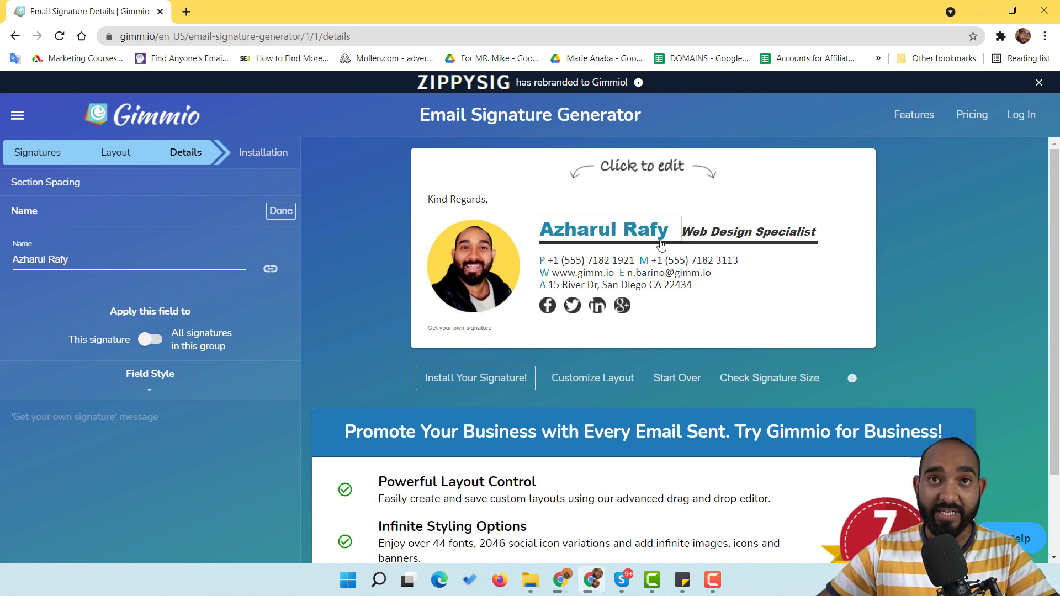
Step: Change the Position field from Web Design Specialist to 'Content Creator'
click(742, 238)
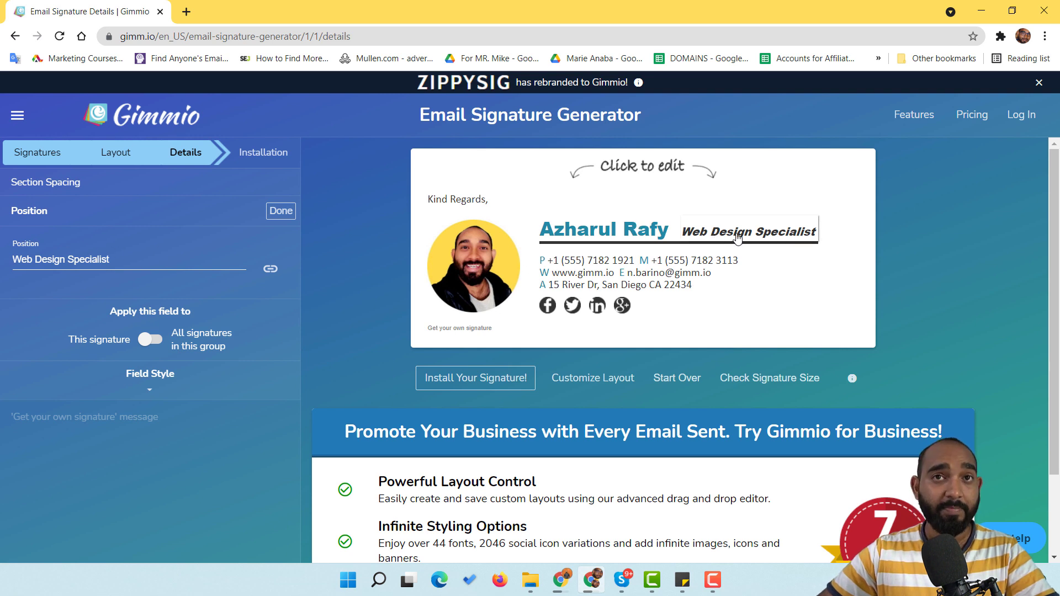
triple_click(72, 260)
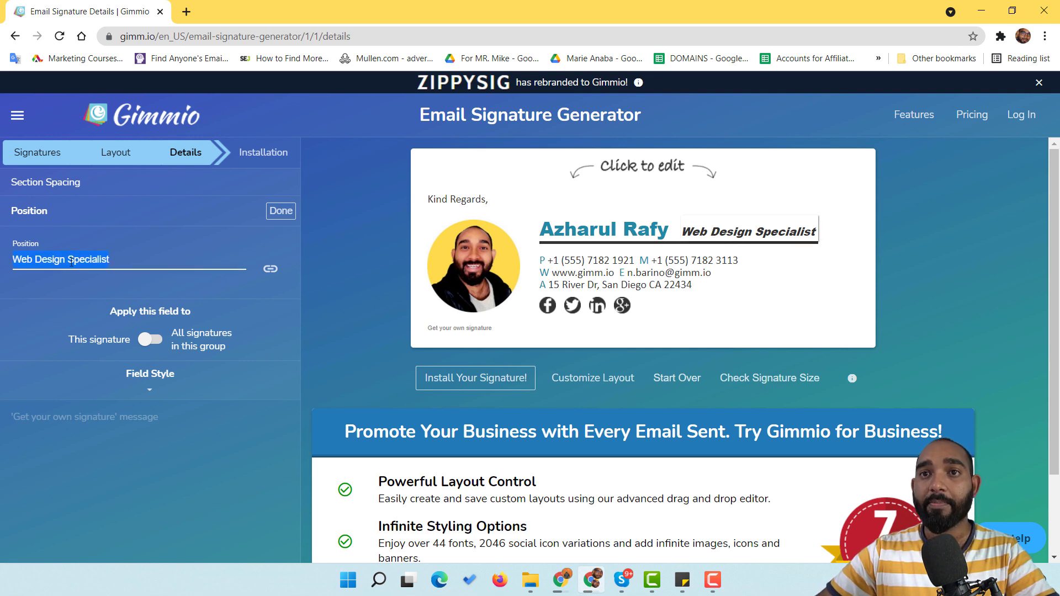
text(Content Creator)
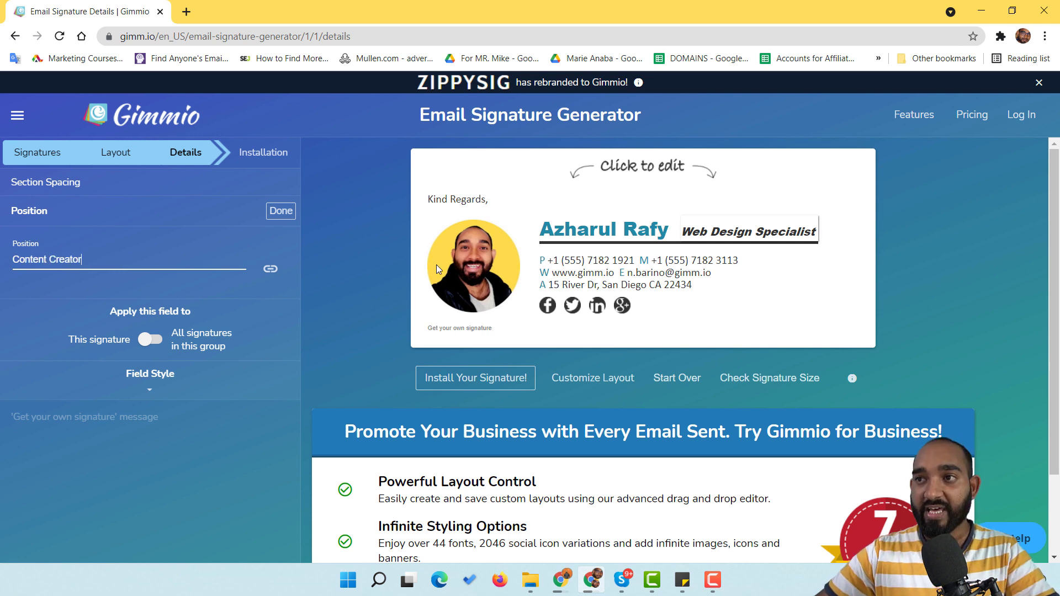
click(473, 182)
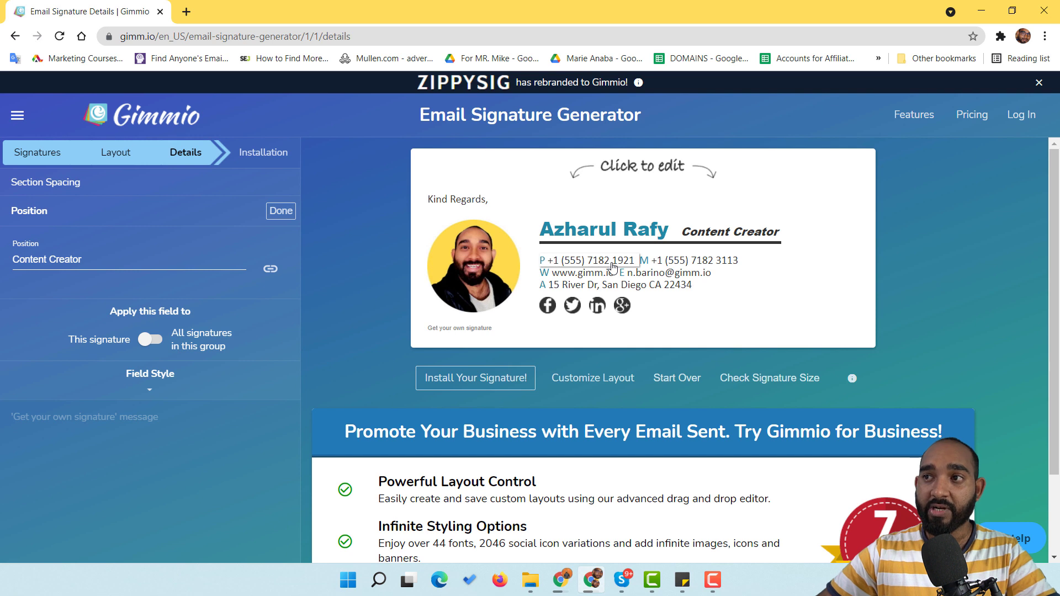
Step: Replace the sample Office Phone number with the user's own phone number
click(606, 263)
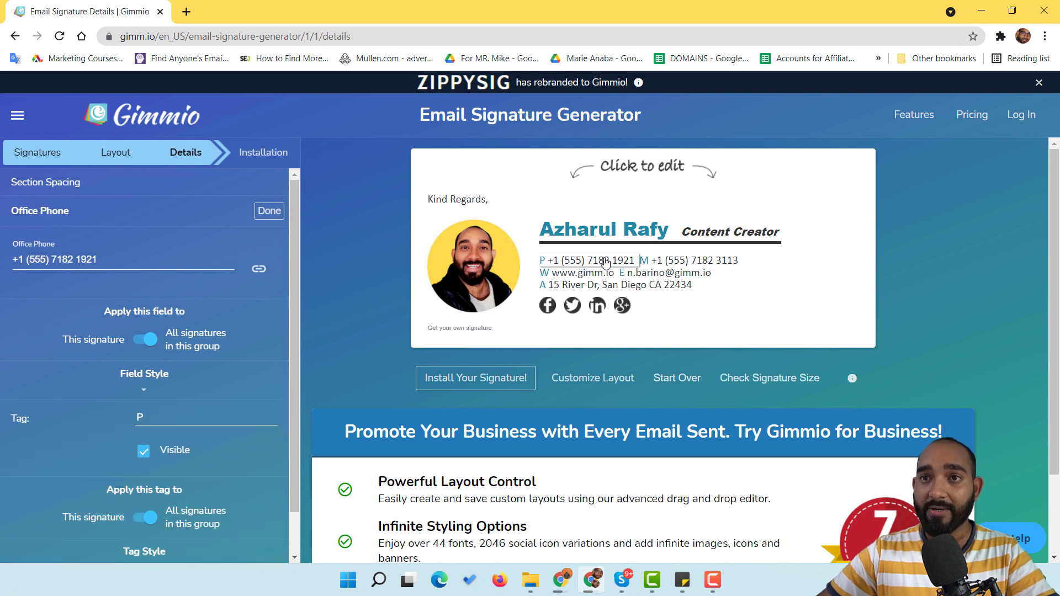
triple_click(90, 261)
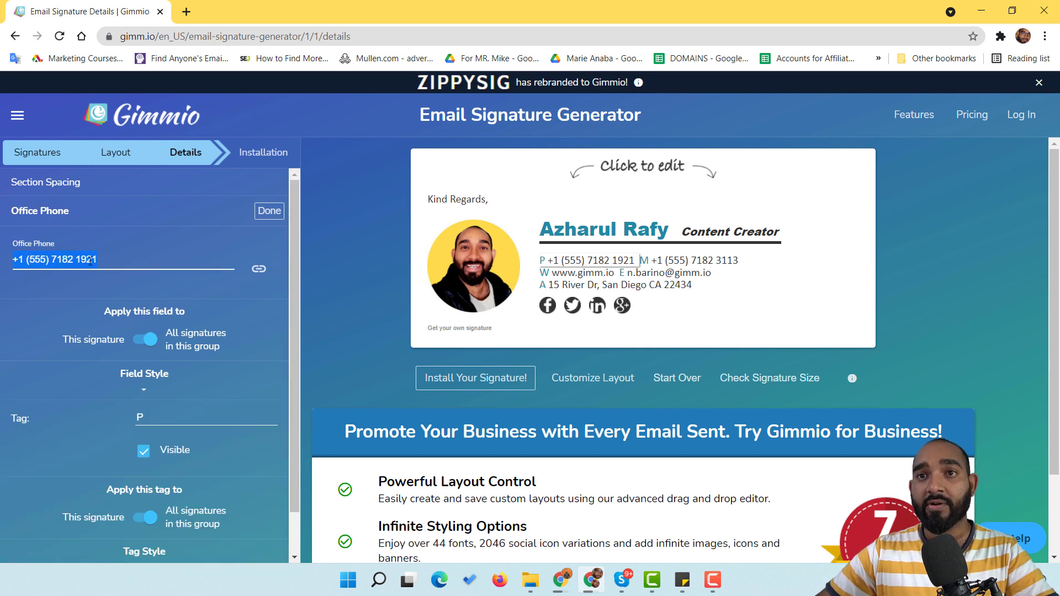
key(BackSpace)
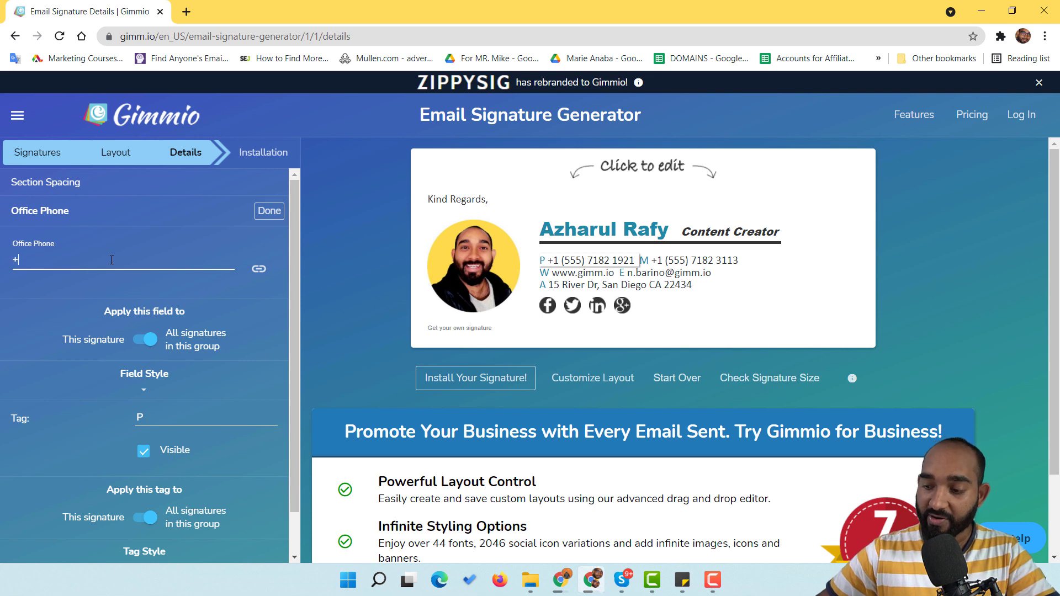
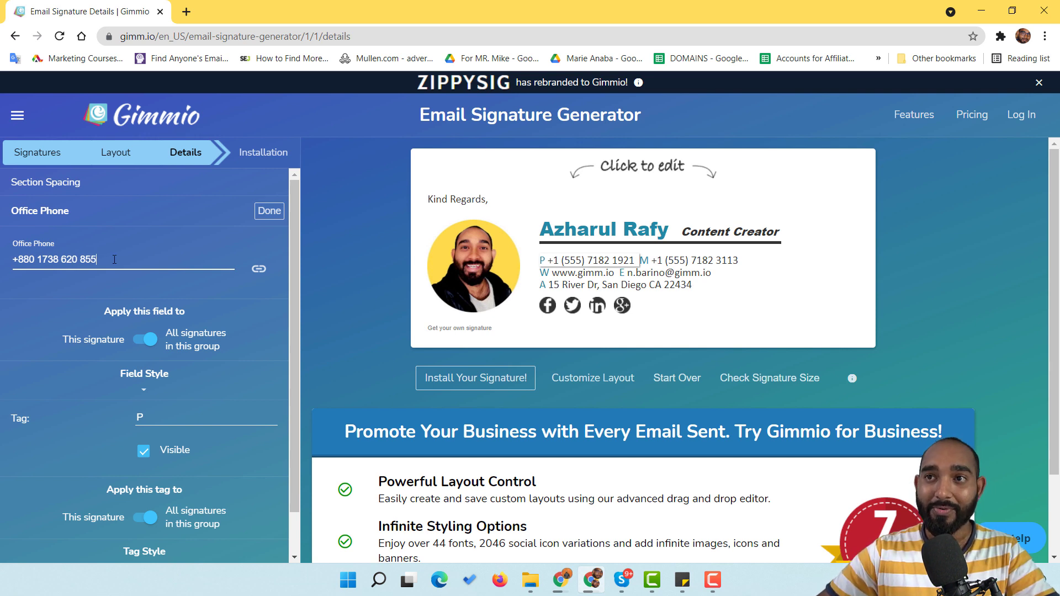
click(268, 215)
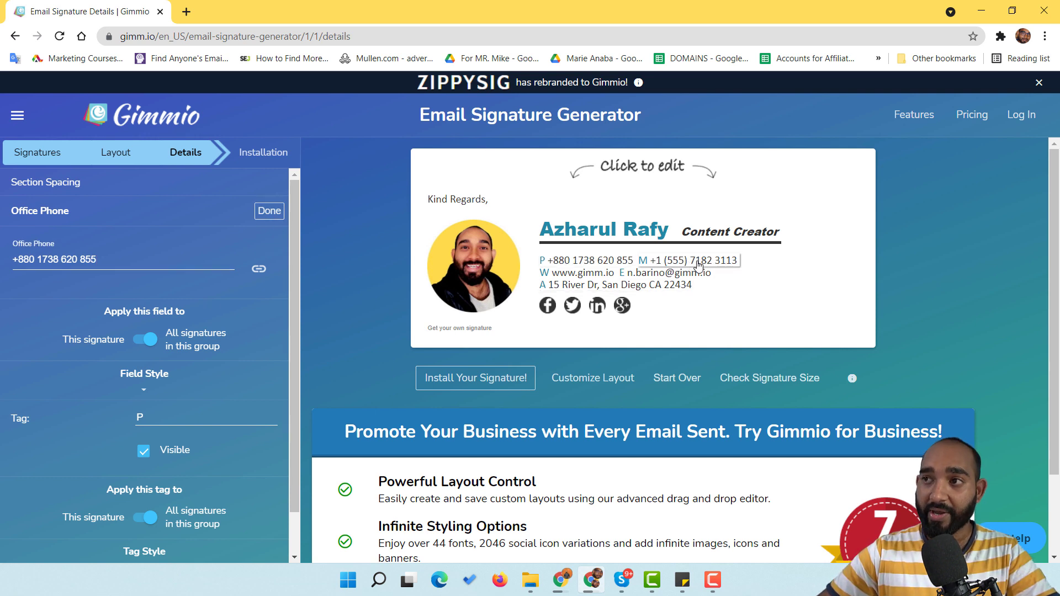
Step: Empty the sample Mobile Phone field and enter the user's own mobile number
click(698, 265)
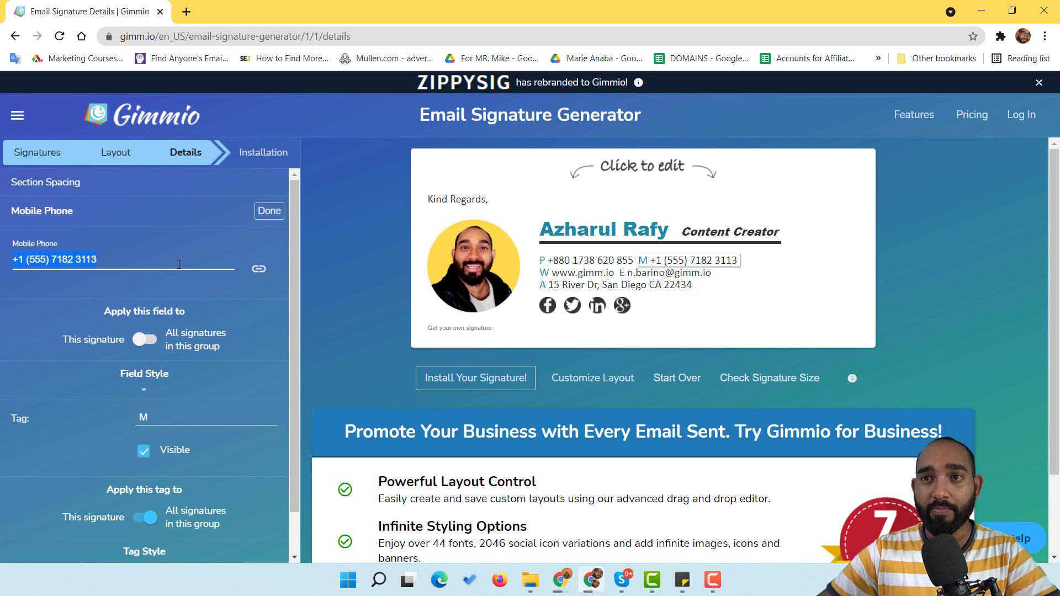
key(BackSpace)
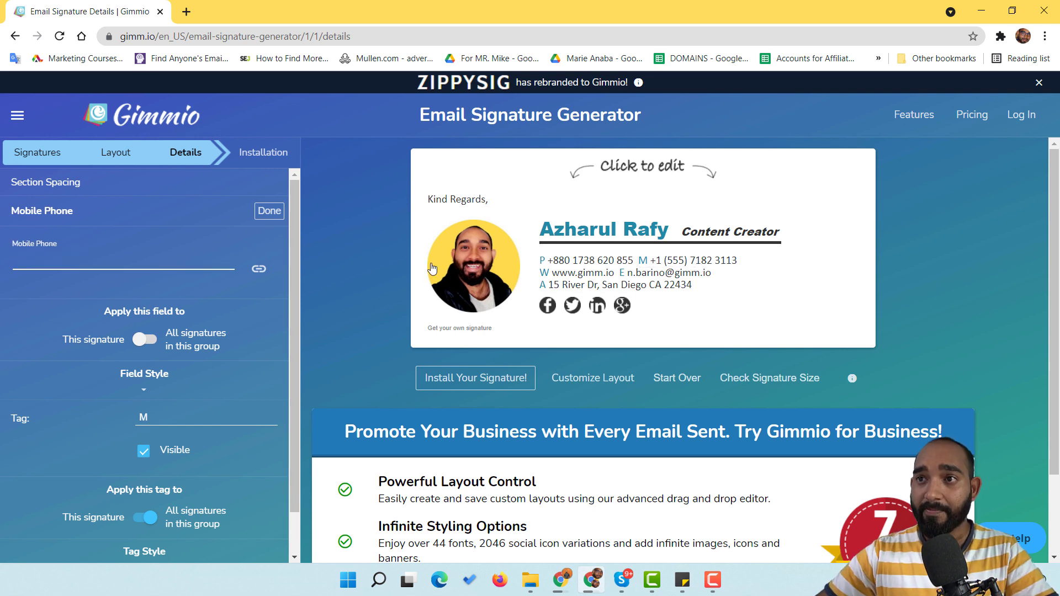
click(268, 217)
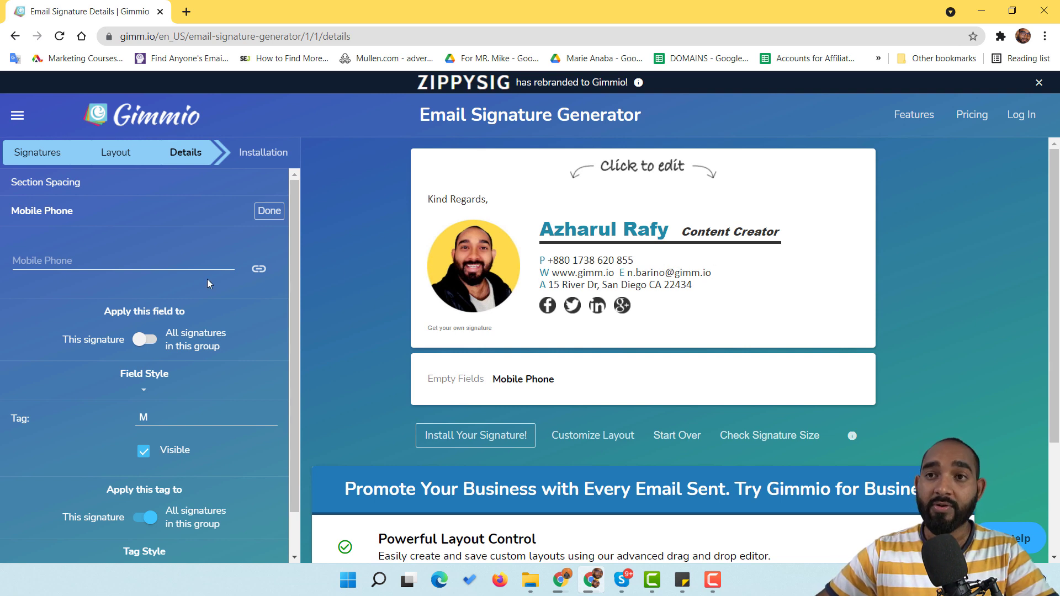
click(173, 266)
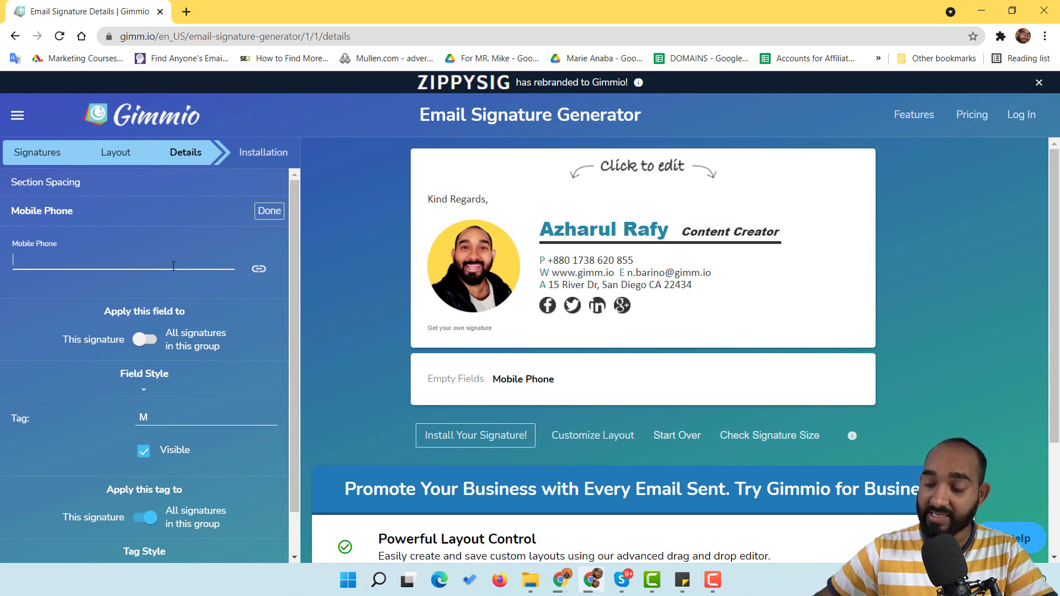
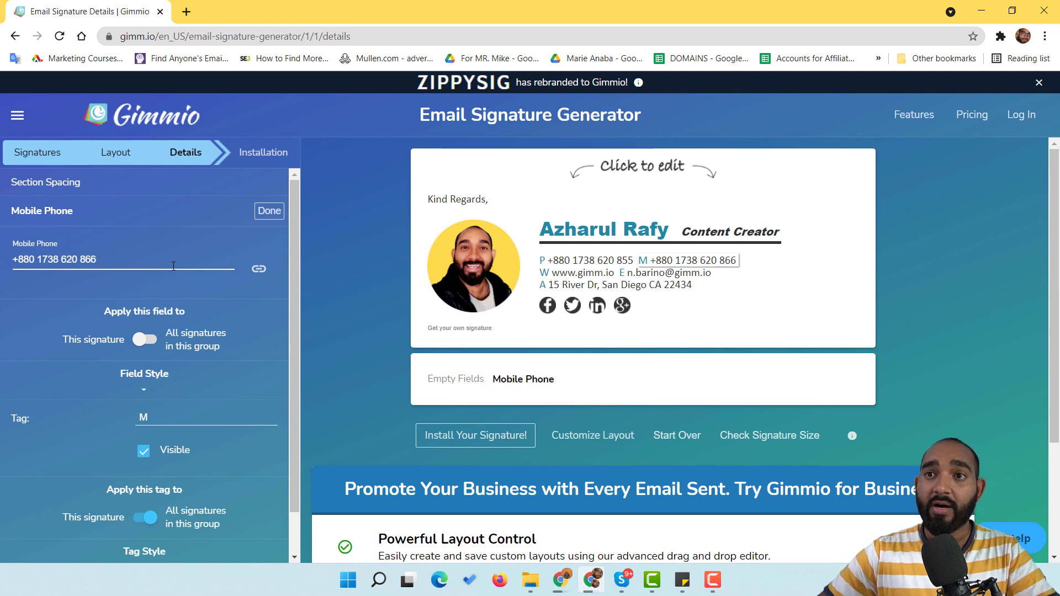
click(269, 211)
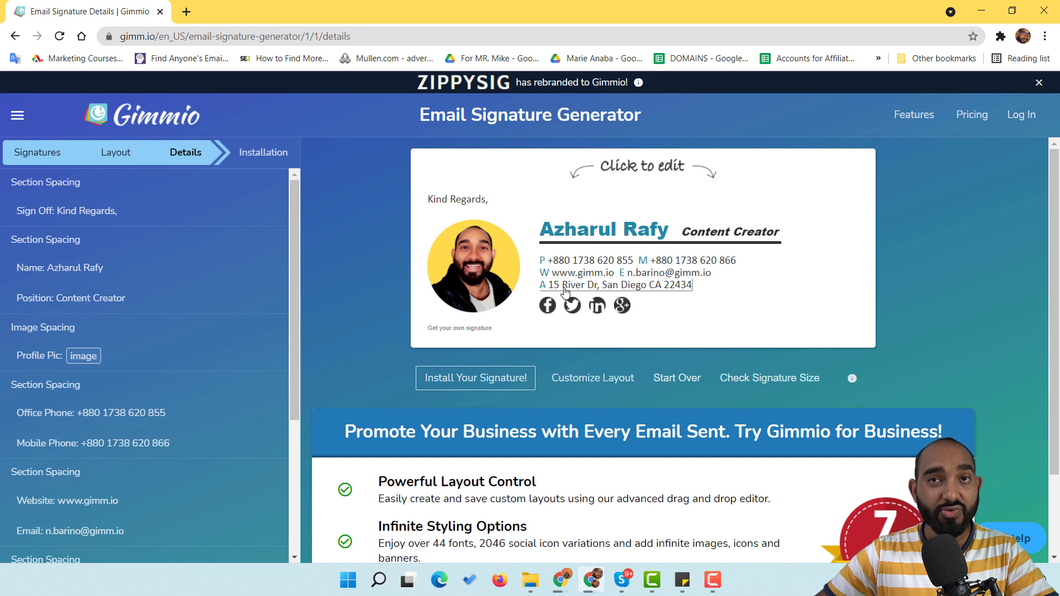
Step: Clear the sample site from the Website field and enter the user's personal website URL
click(582, 275)
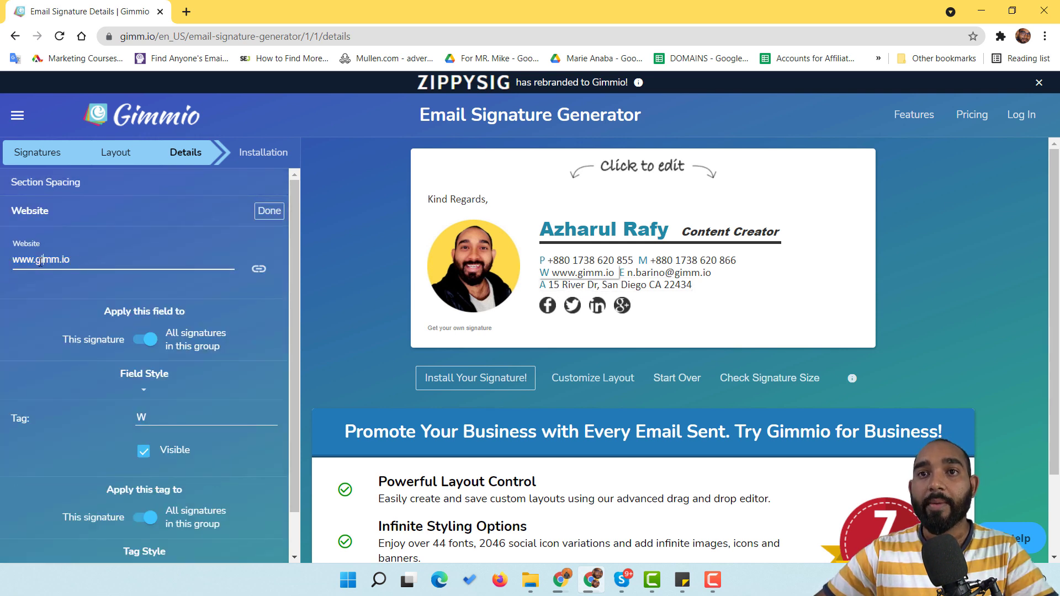
key(BackSpace)
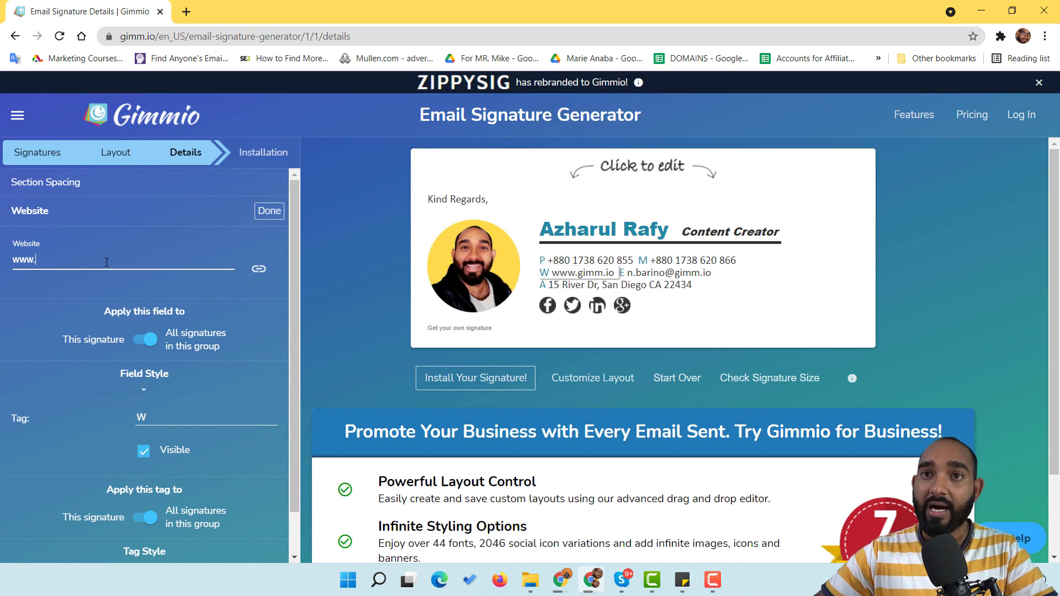
key(BackSpace)
key(BackSpace)
key(BackSpace)
key(BackSpace)
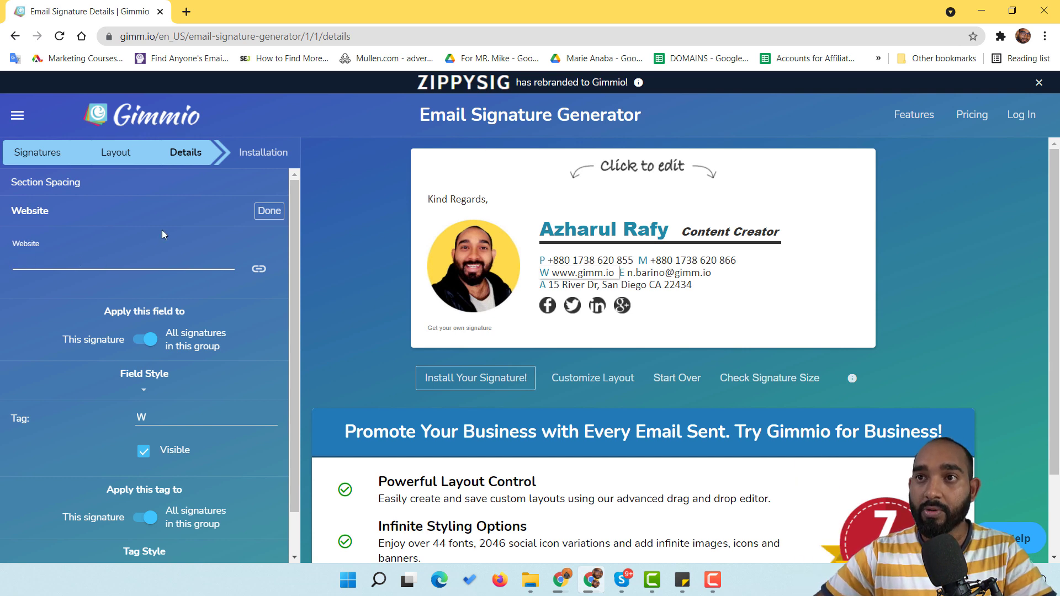
click(265, 211)
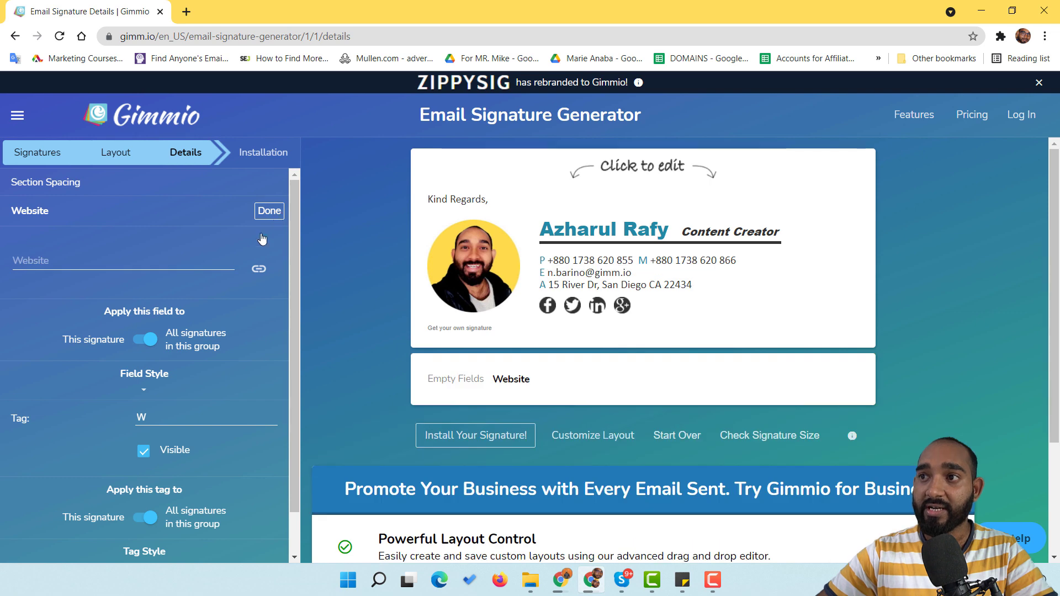
click(116, 259)
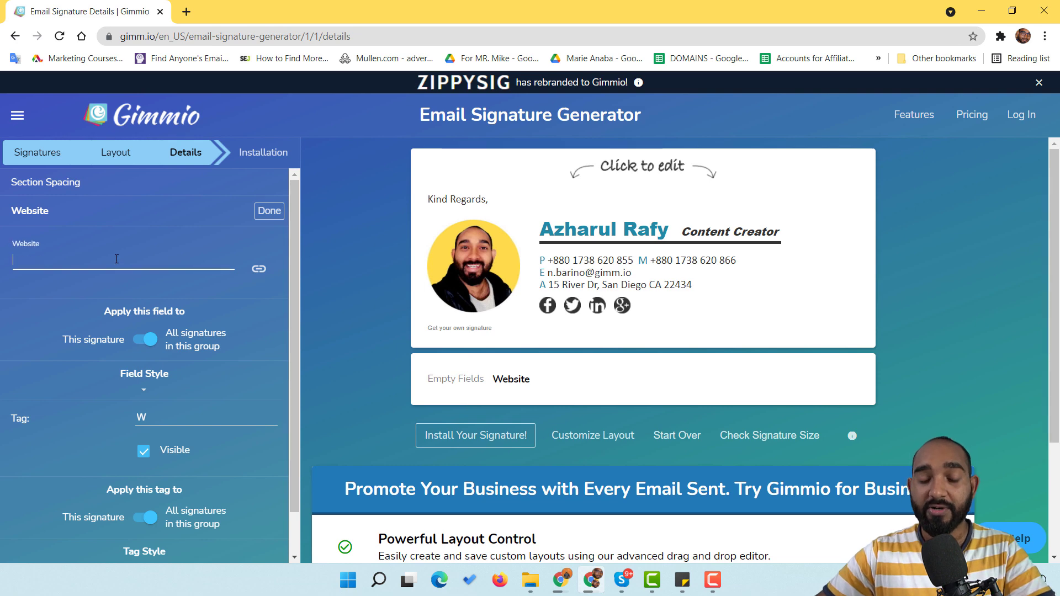
text(www.azharulrafy.com)
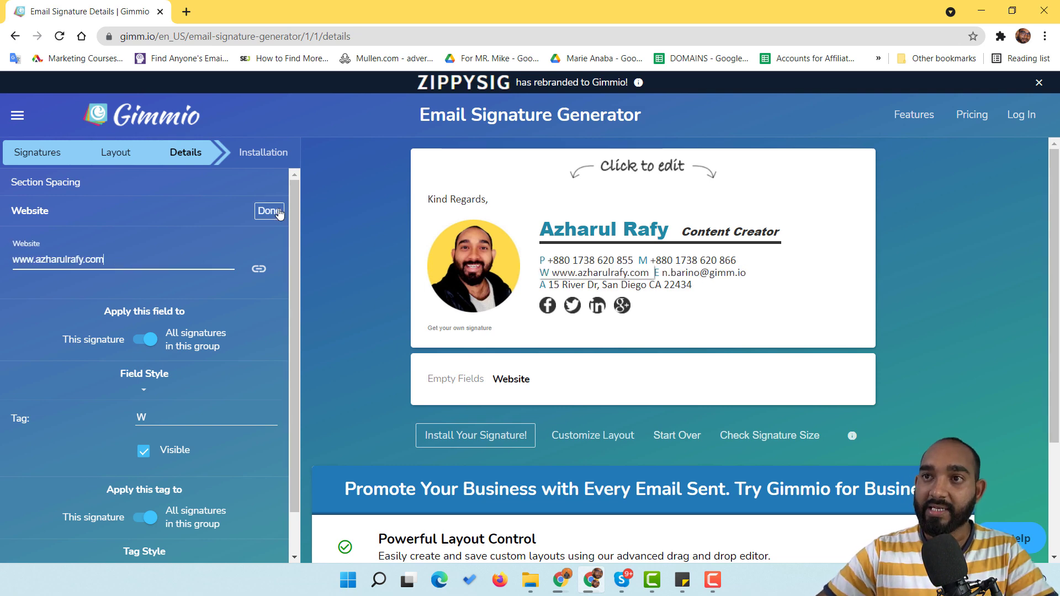
click(279, 213)
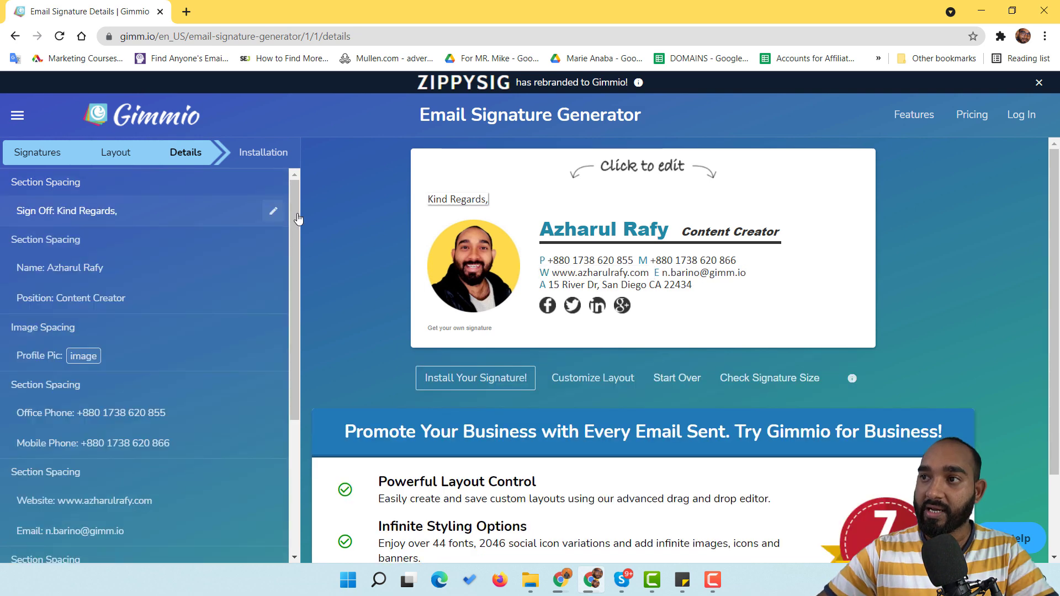
Step: Replace the example Email field with the user's own e-mail address
click(688, 278)
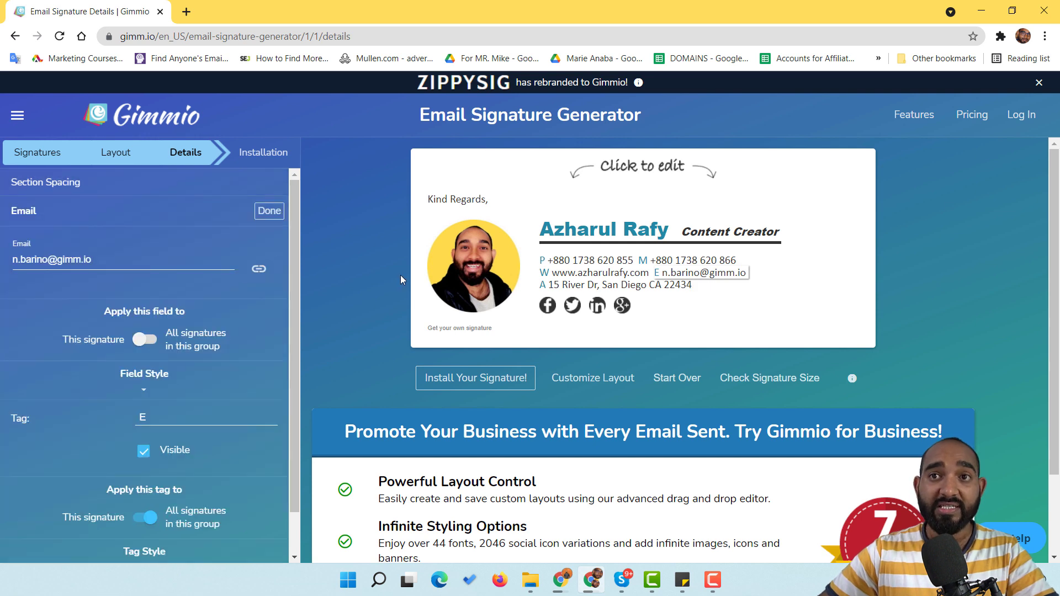
triple_click(120, 260)
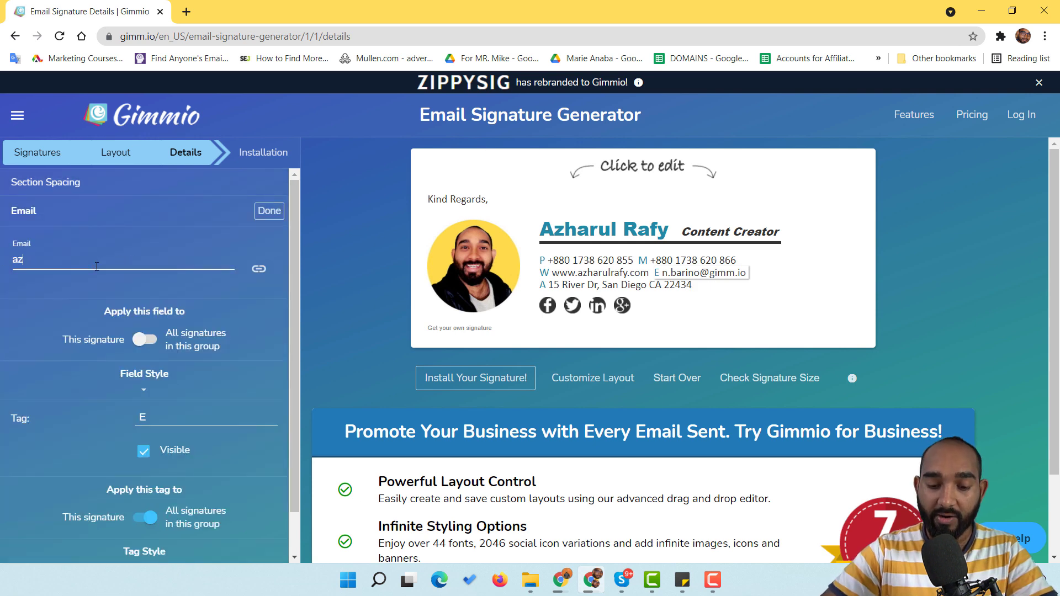
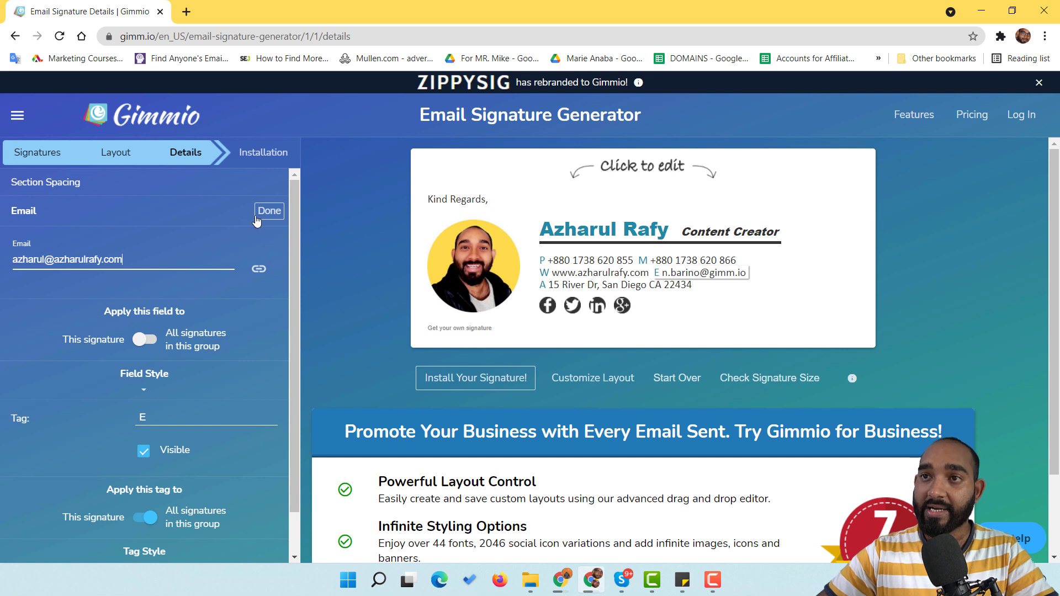
click(269, 211)
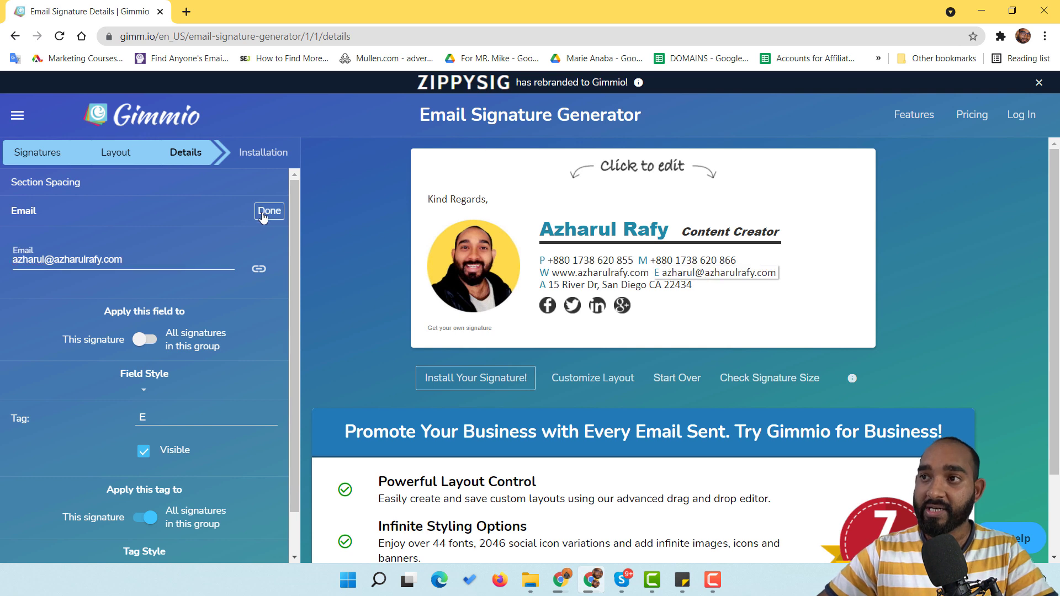
Step: Replace the example Office Address with the user's home address
click(557, 285)
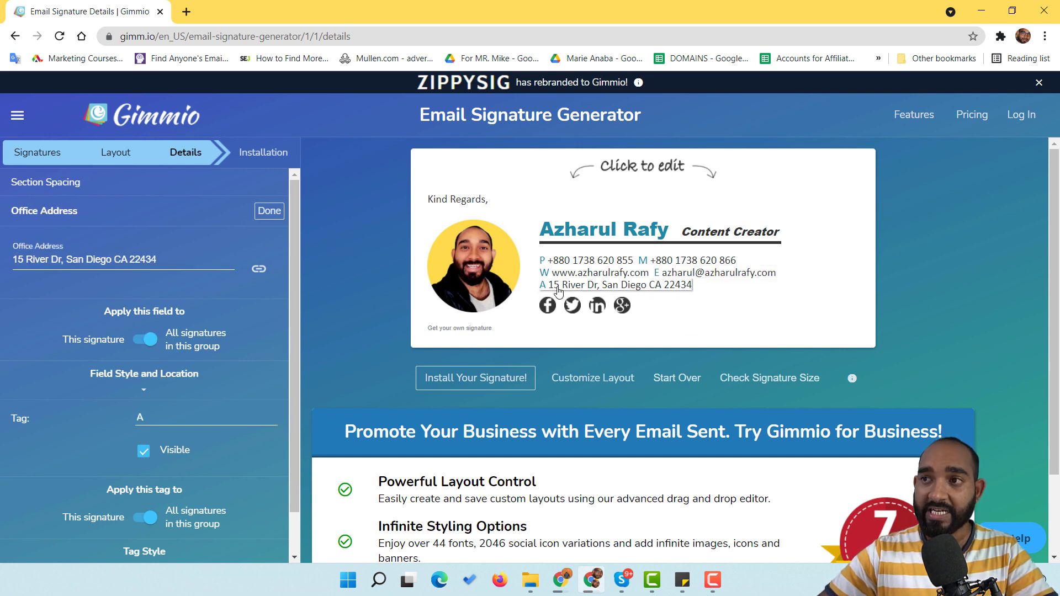
triple_click(115, 261)
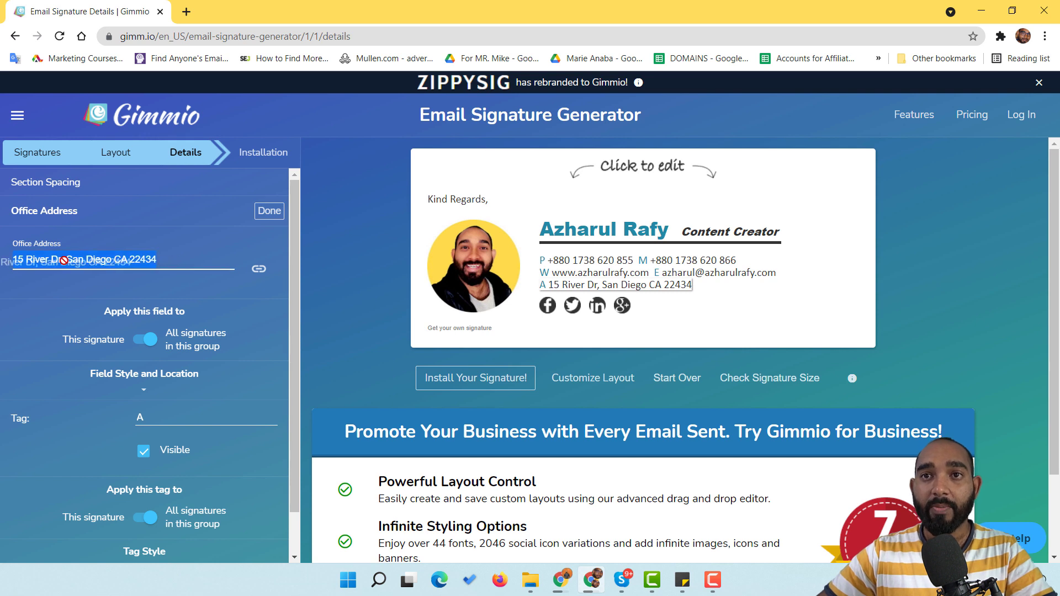
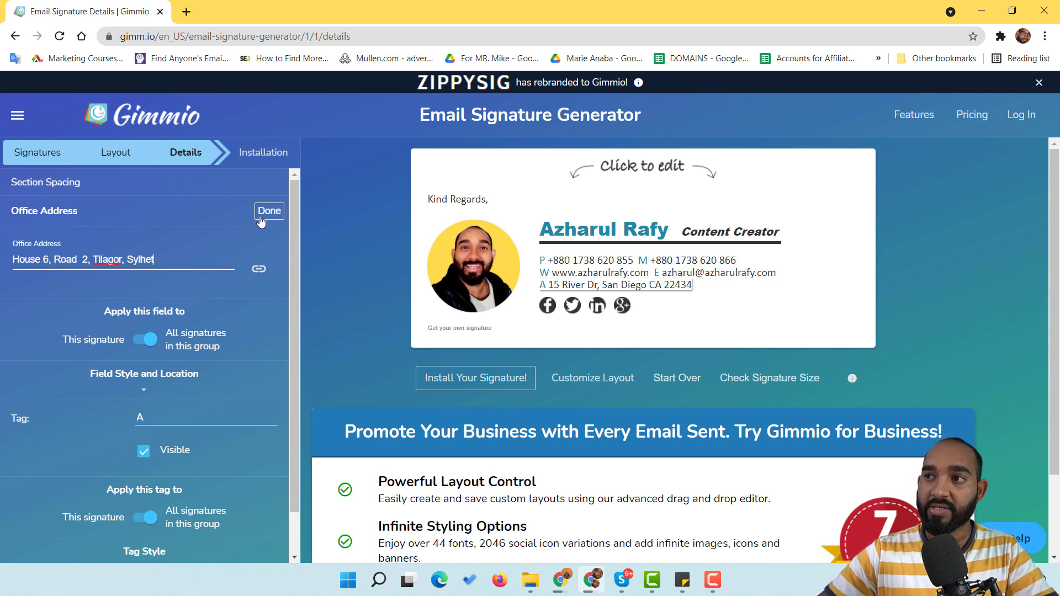
click(257, 224)
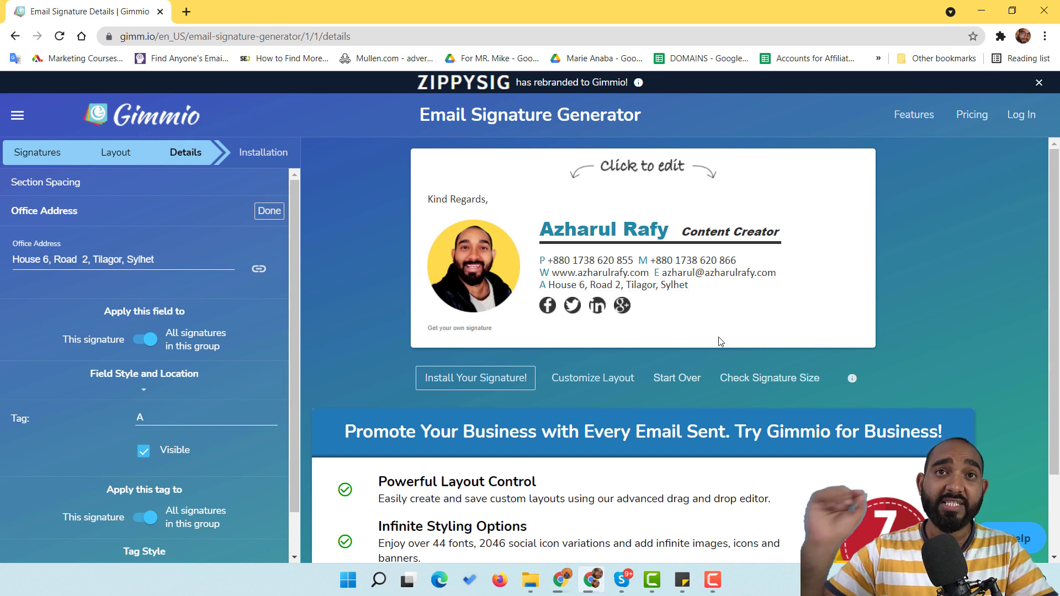
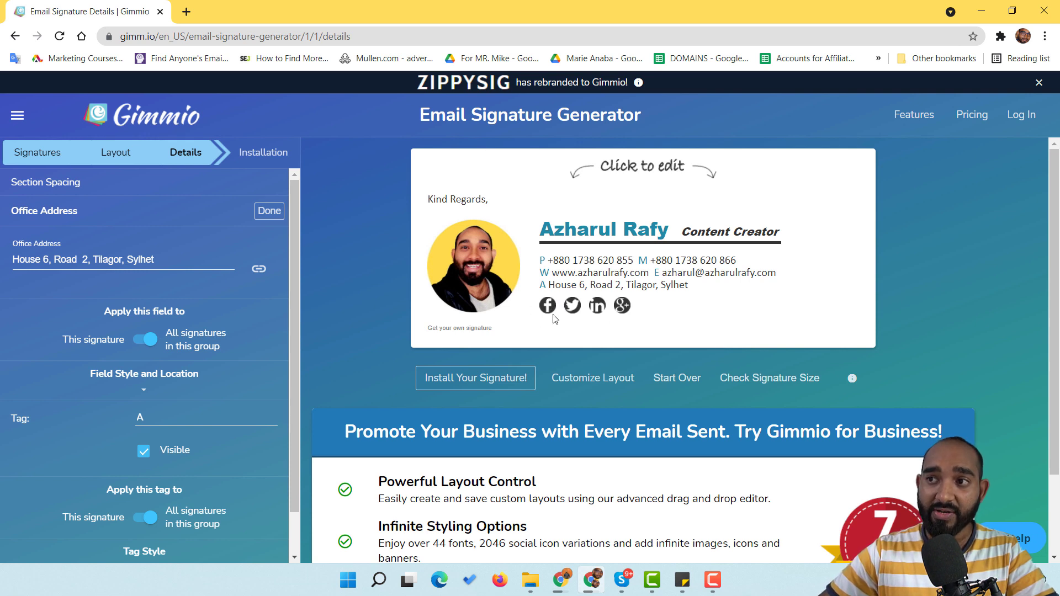
Step: Open the Facebook icon's settings and find the Facebook profile page in a new tab
click(553, 308)
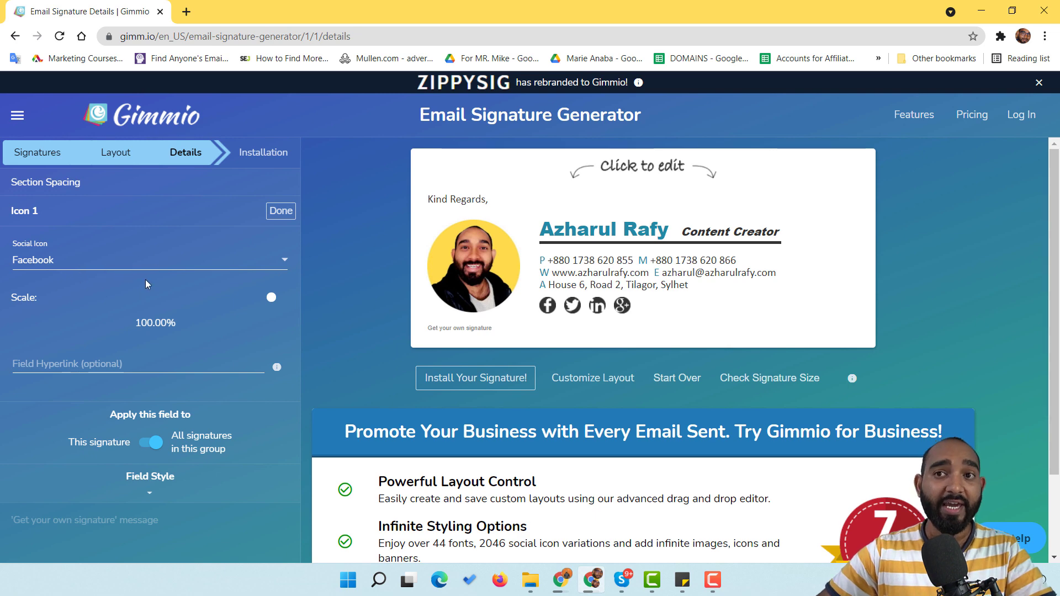
click(193, 7)
text(azharul rafy fac)
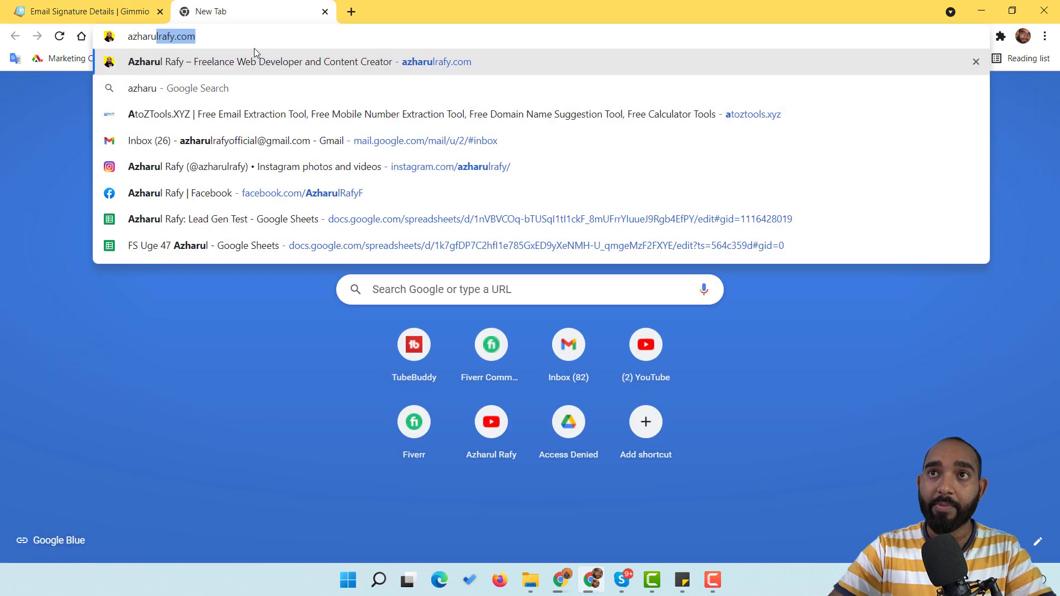
text(ebook.com/)
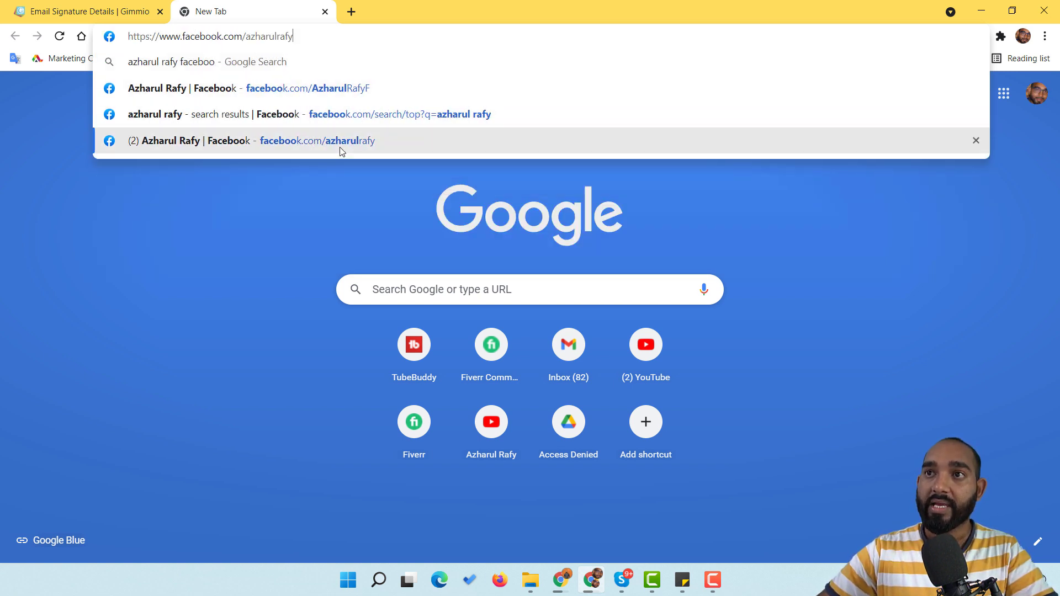
click(338, 145)
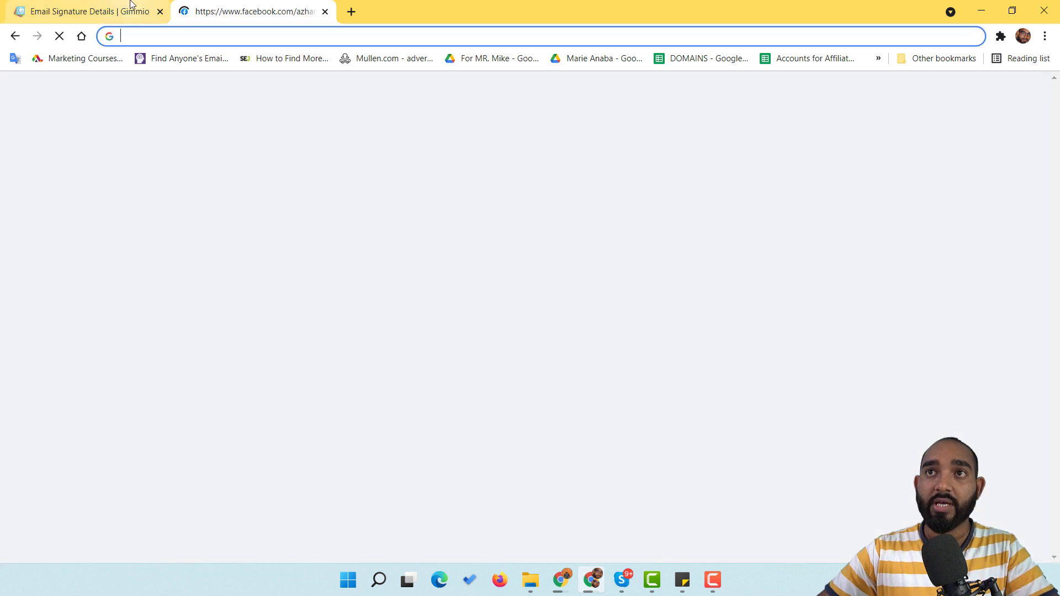
Step: Paste the Facebook profile URL into the icon's Field Hyperlink, then open the Twitter icon's settings
click(131, 10)
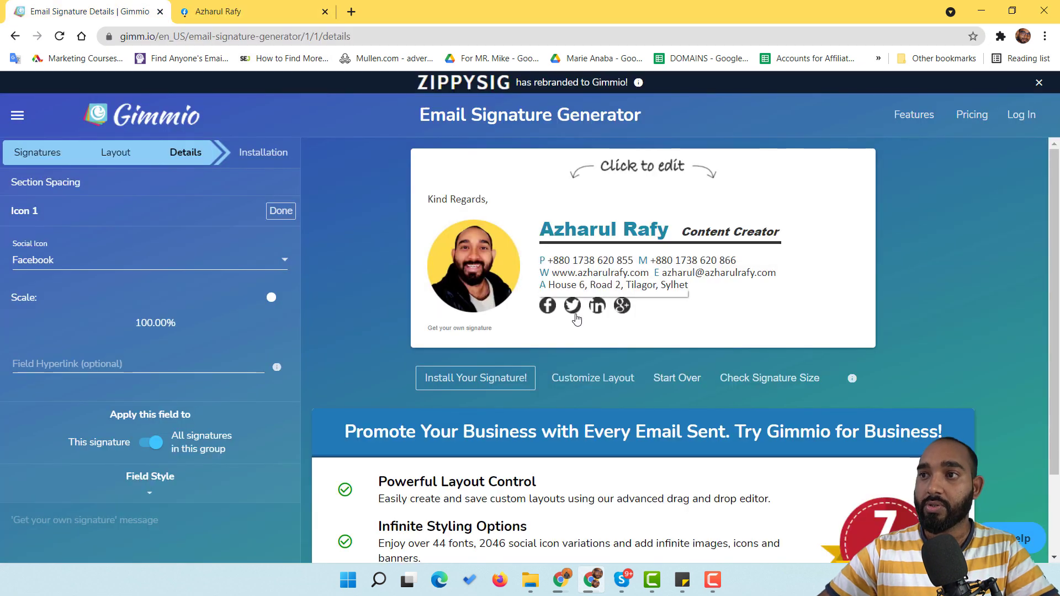
click(138, 364)
text(https://www.facebook.com/azharulrafy)
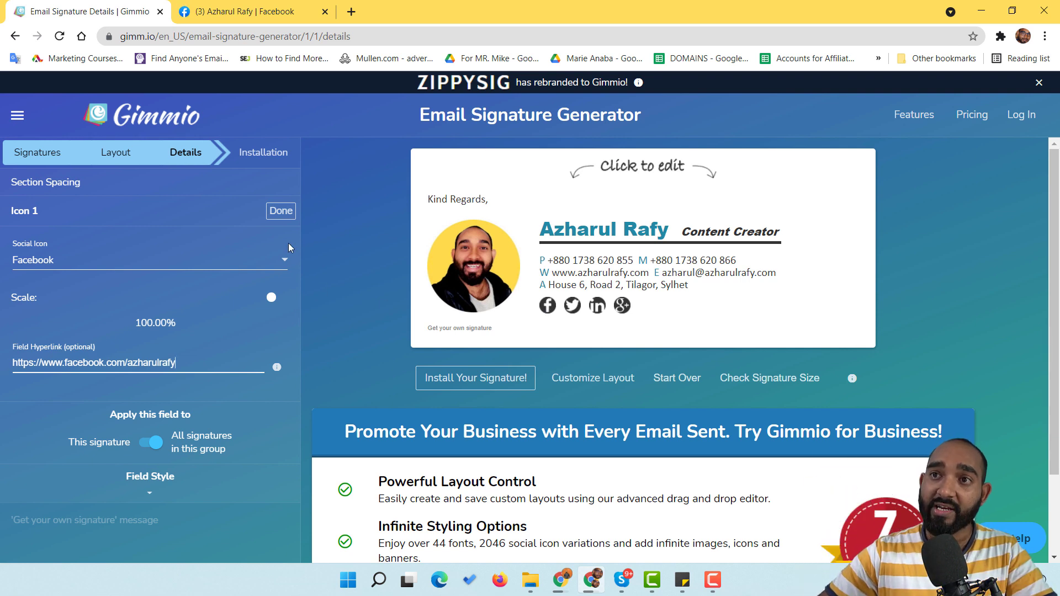
click(282, 212)
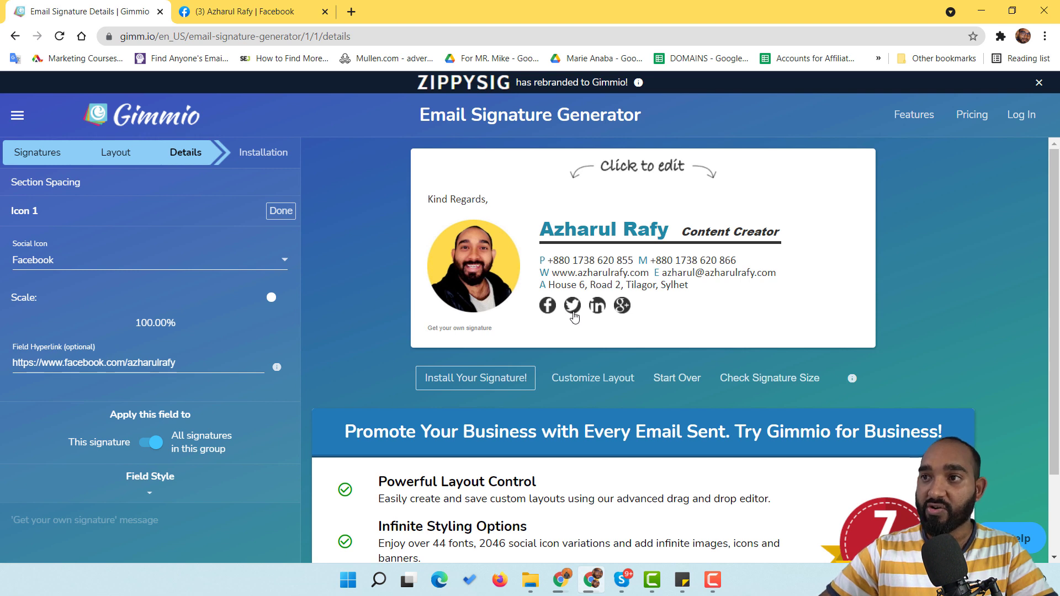
click(281, 211)
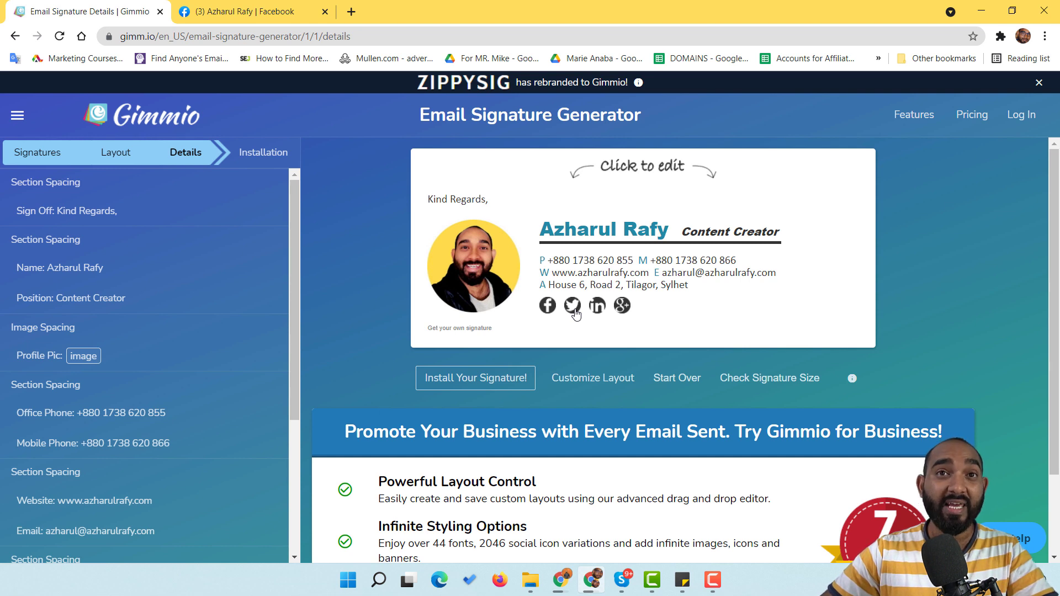
click(573, 306)
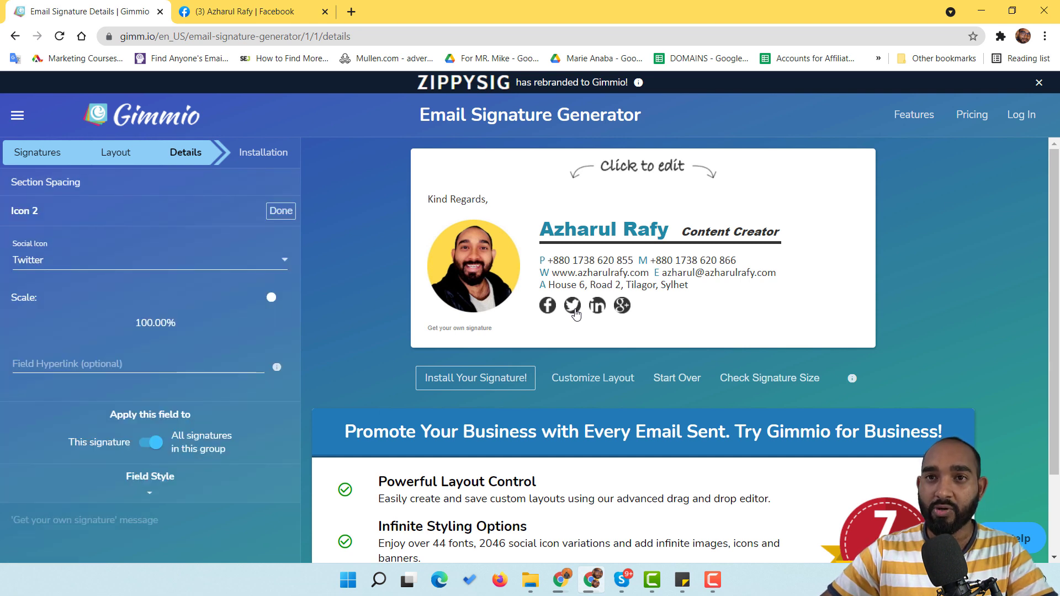
Step: Change the second social icon from Twitter to Instagram
click(124, 258)
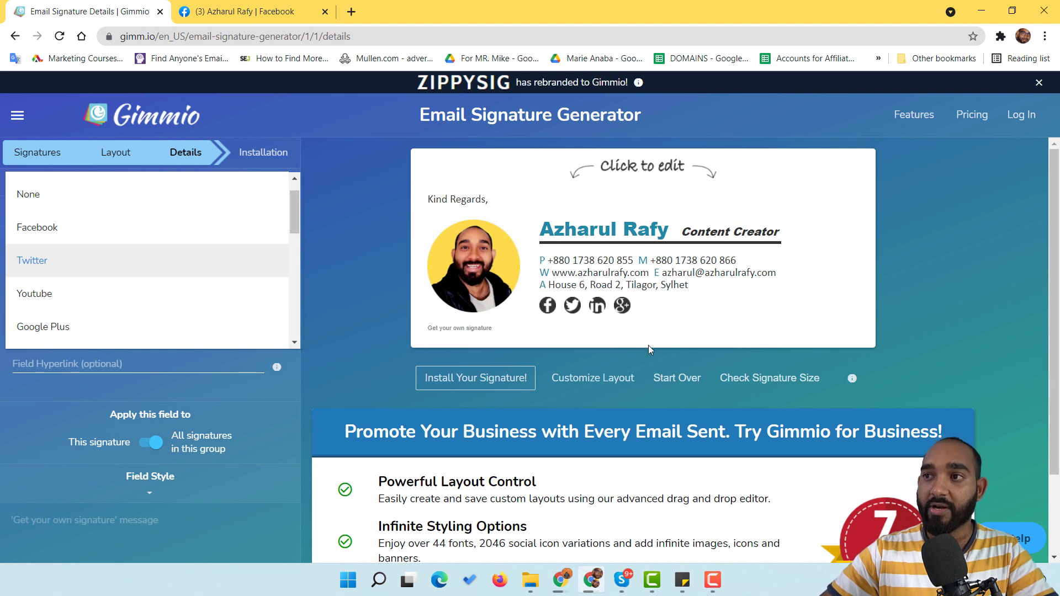
click(574, 314)
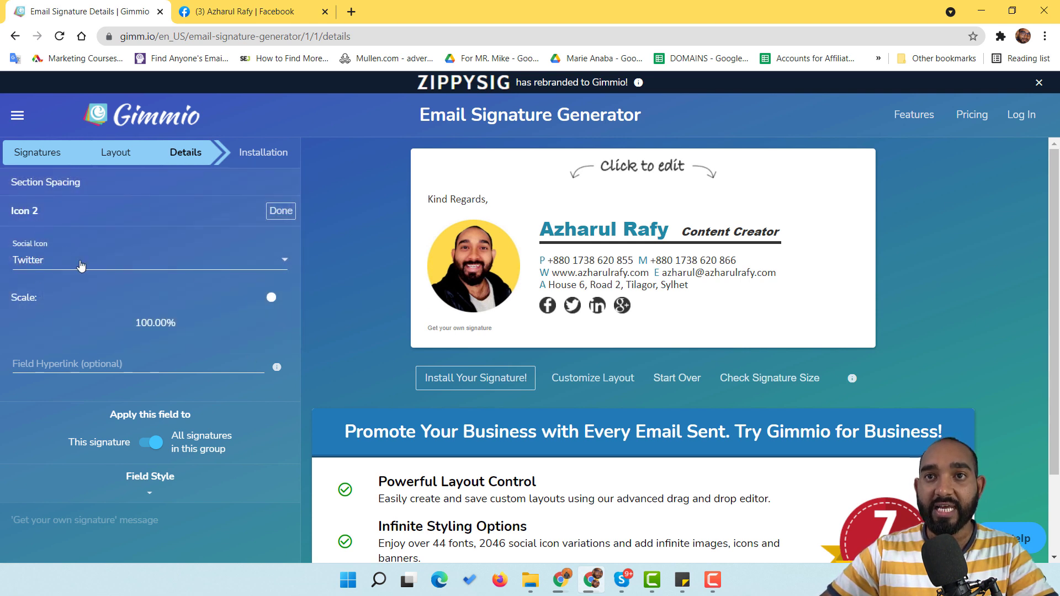
click(110, 264)
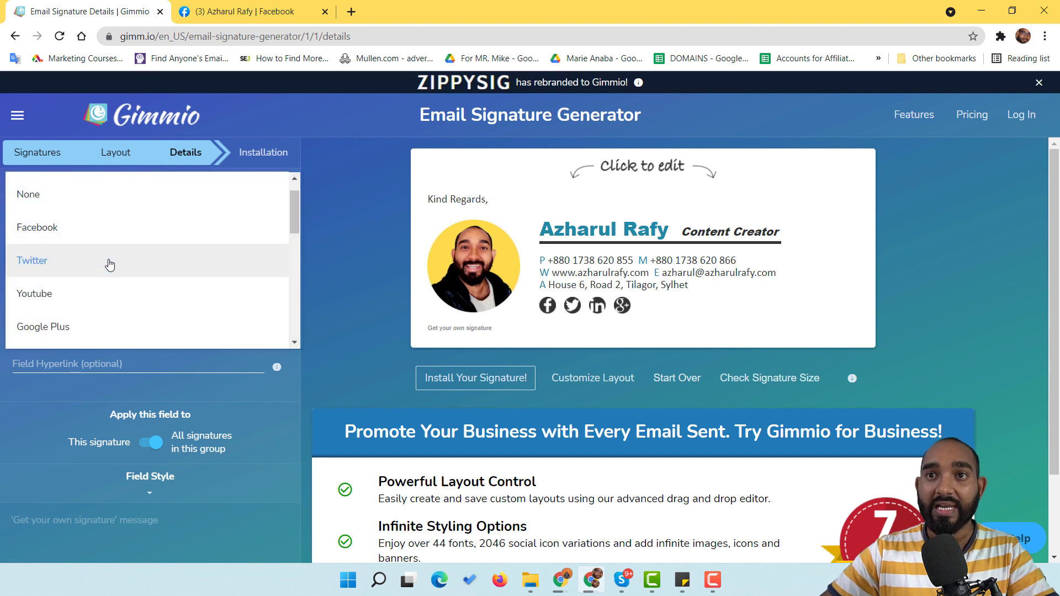
scroll(116, 220, up, 1)
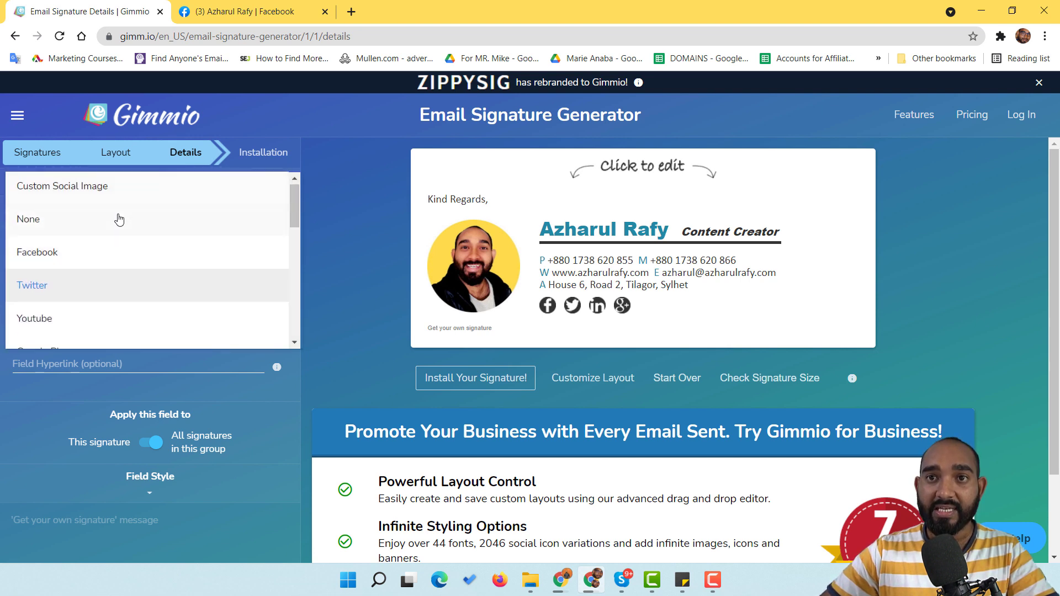
scroll(117, 232, down, 4)
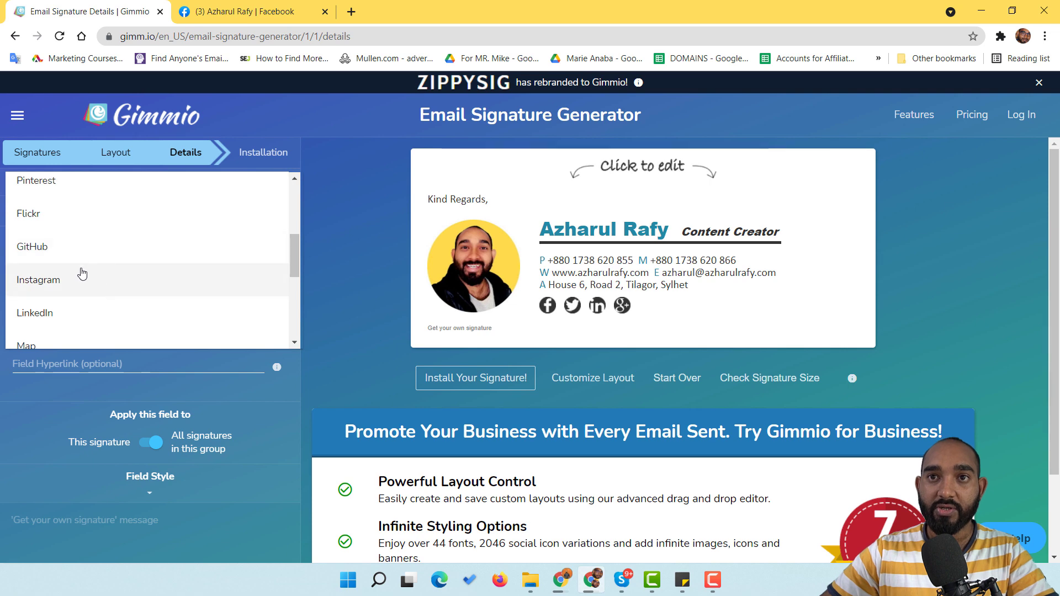
click(81, 278)
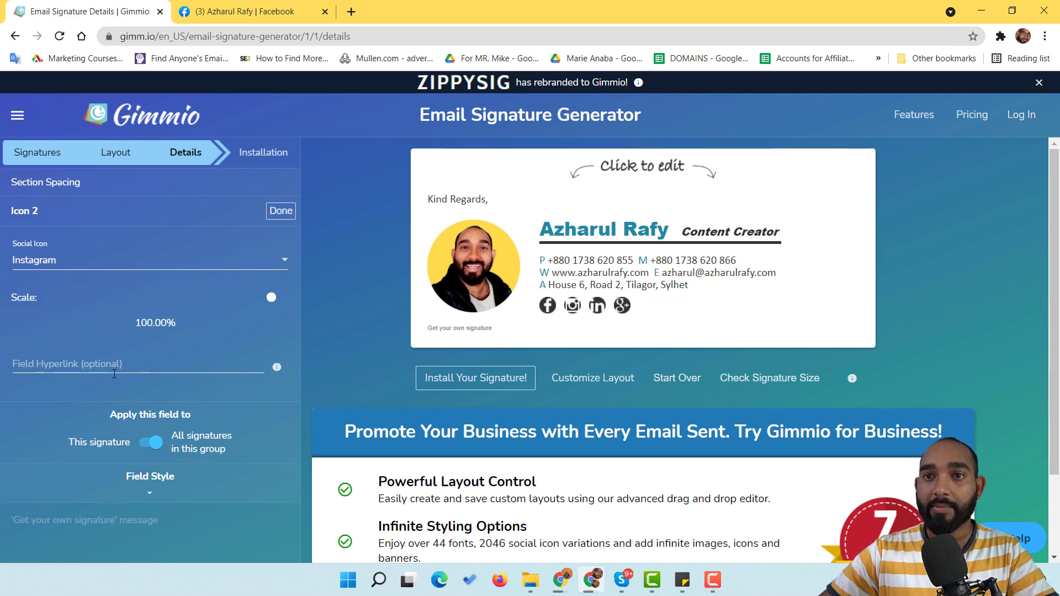
Step: Copy the Instagram profile URL and paste it into the Instagram icon's Field Hyperlink
click(276, 10)
click(302, 33)
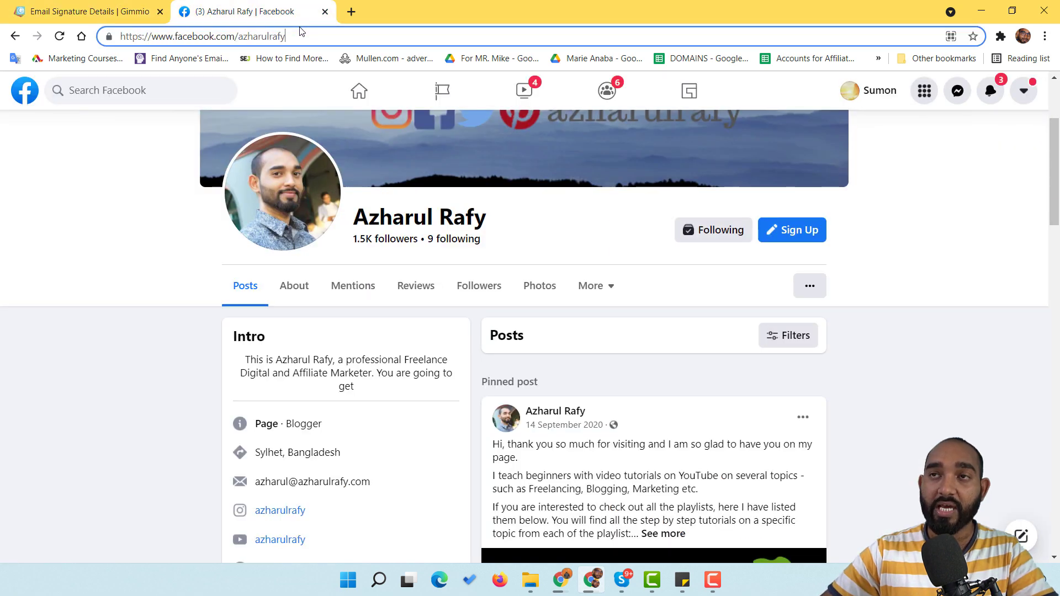
key(ctrl+a)
text(azhar)
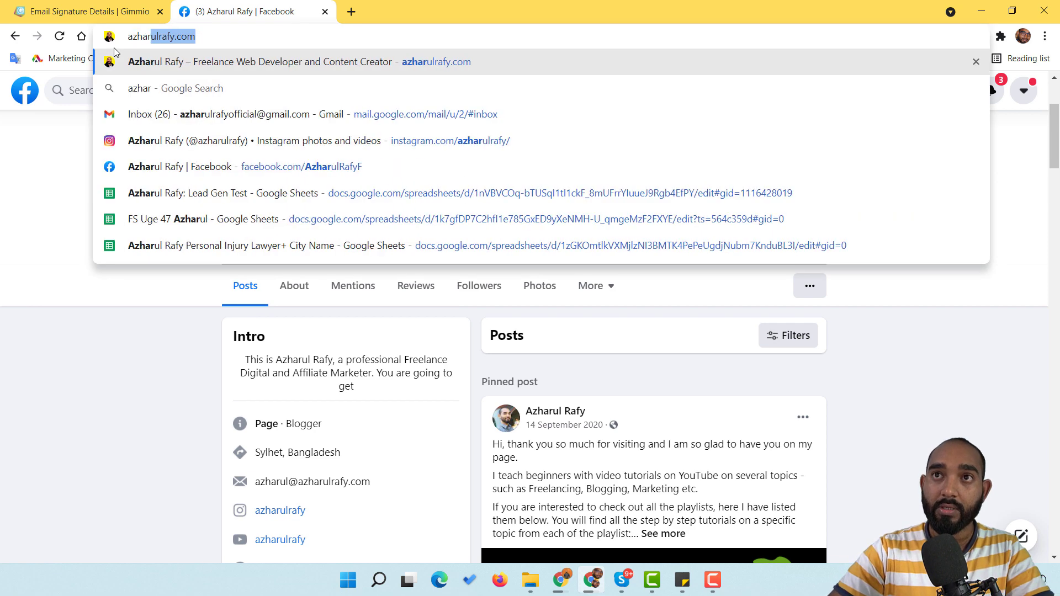
text(ul rafy)
key(Down)
key(Down)
key(Down)
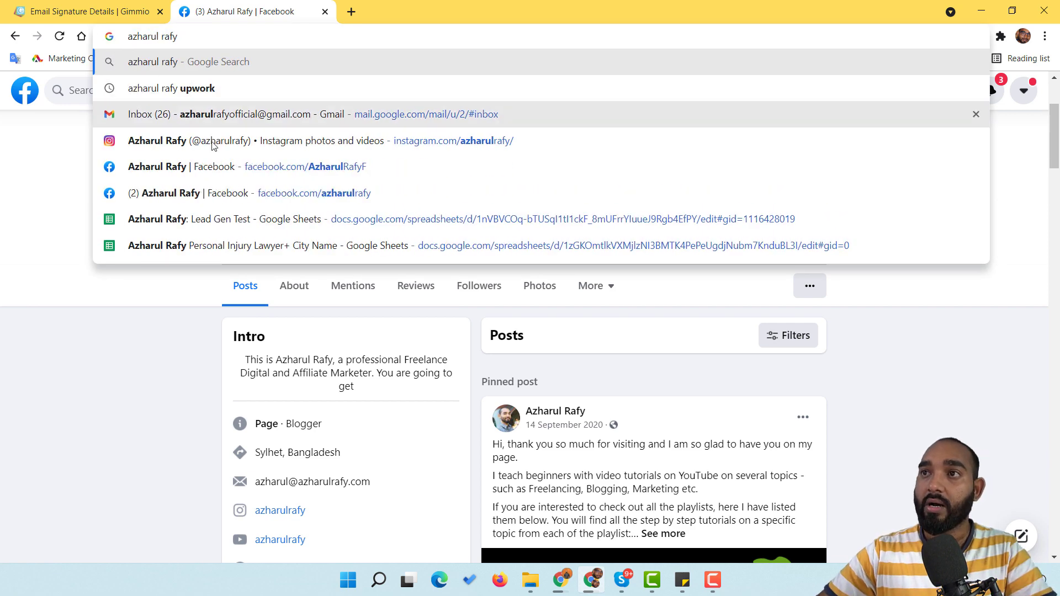
key(Return)
click(256, 37)
key(ctrl+c)
key(BackSpace)
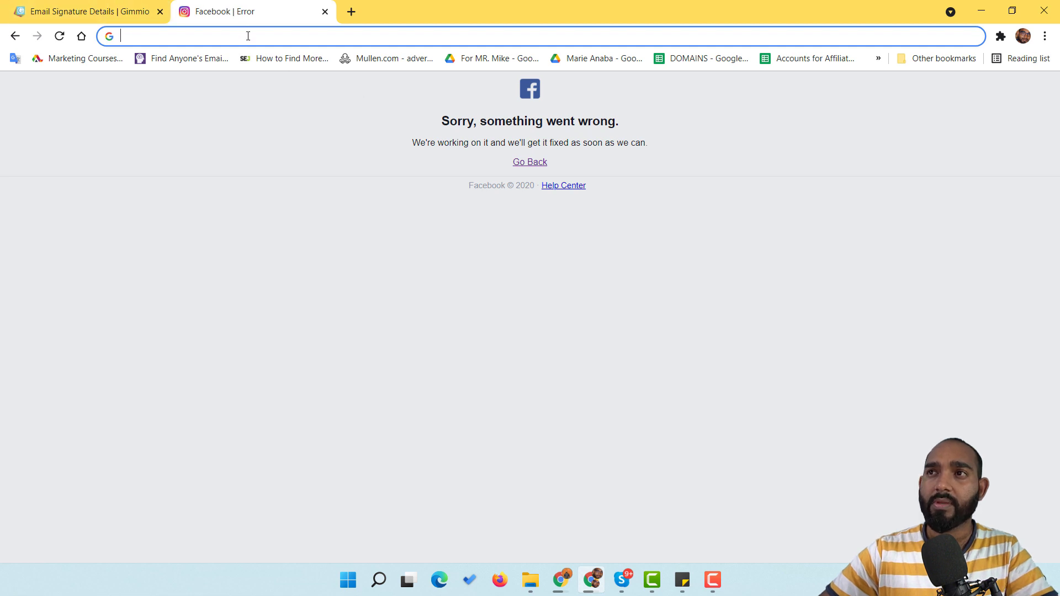
key(ctrl+v)
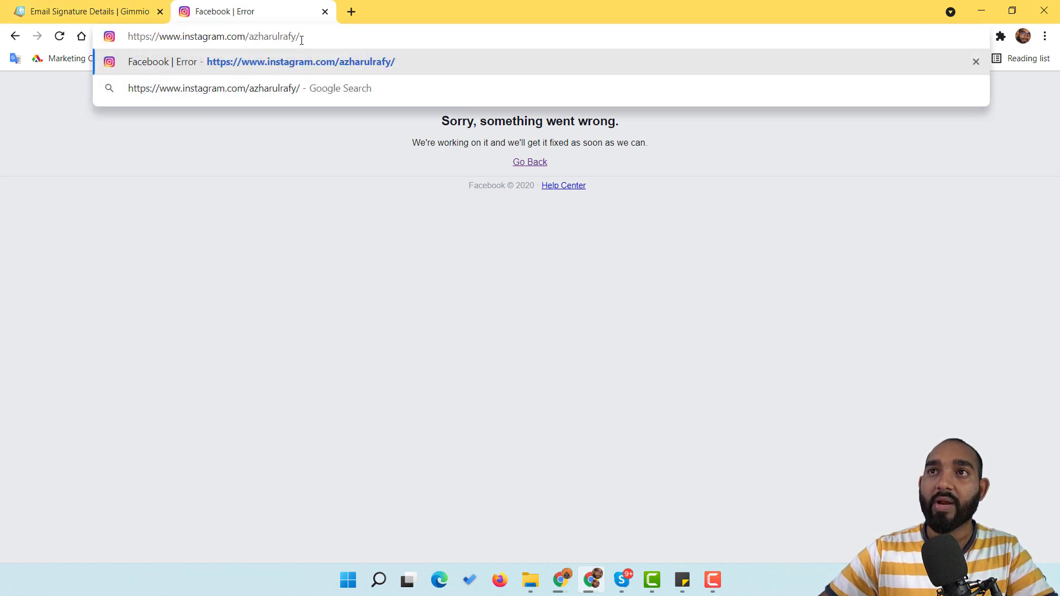
click(105, 12)
click(131, 364)
key(ctrl+v)
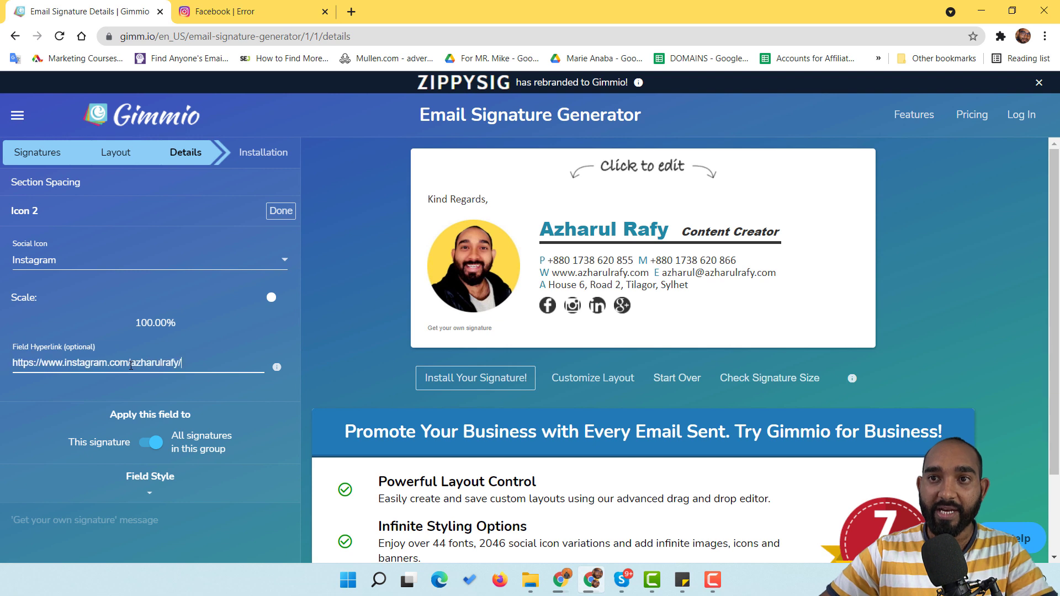
click(282, 210)
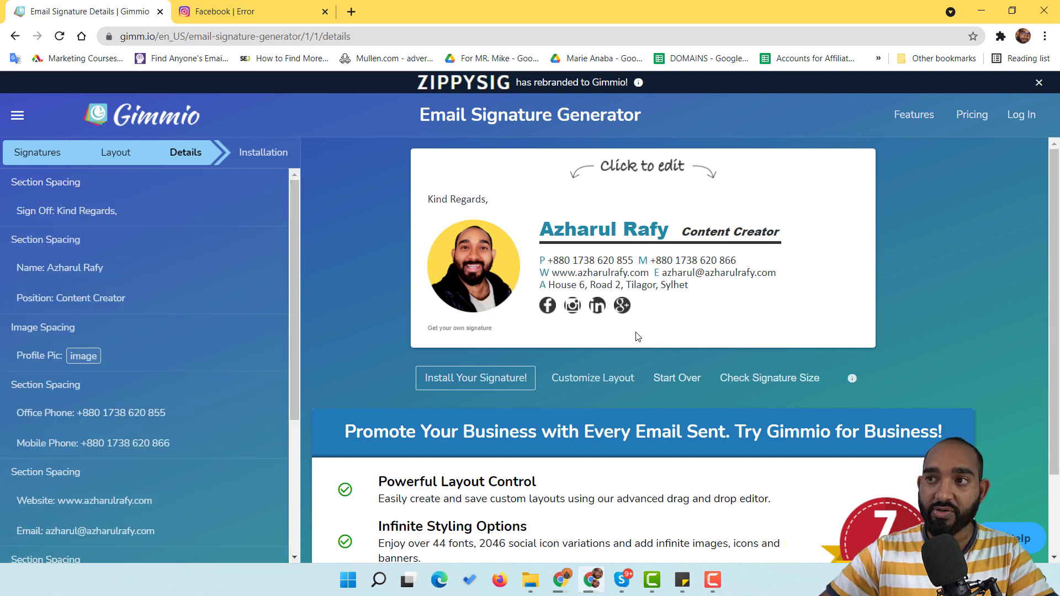
Step: Search Google for the LinkedIn profile and copy its address
click(598, 308)
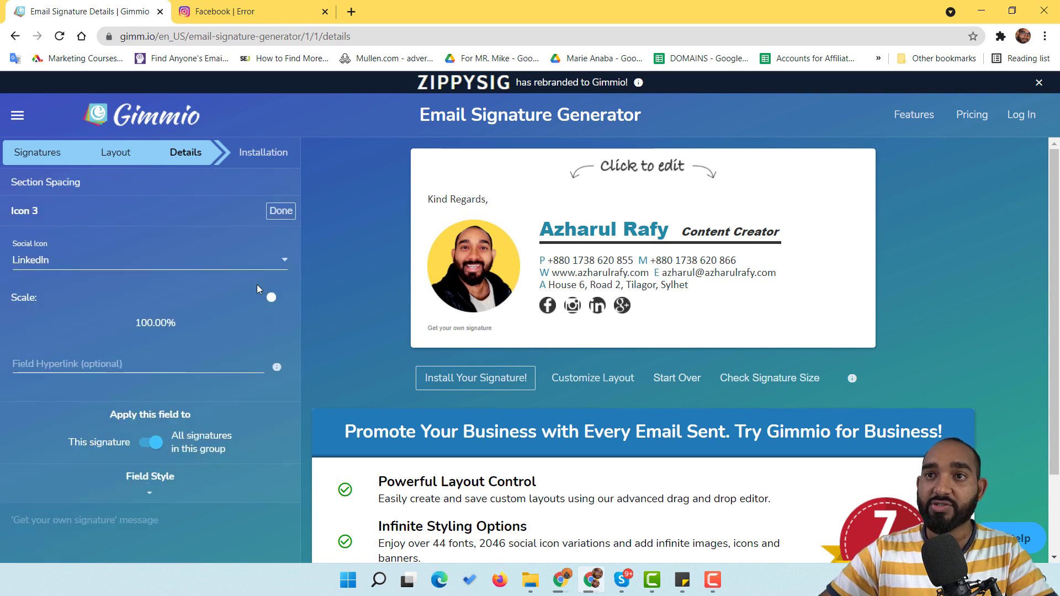
click(253, 10)
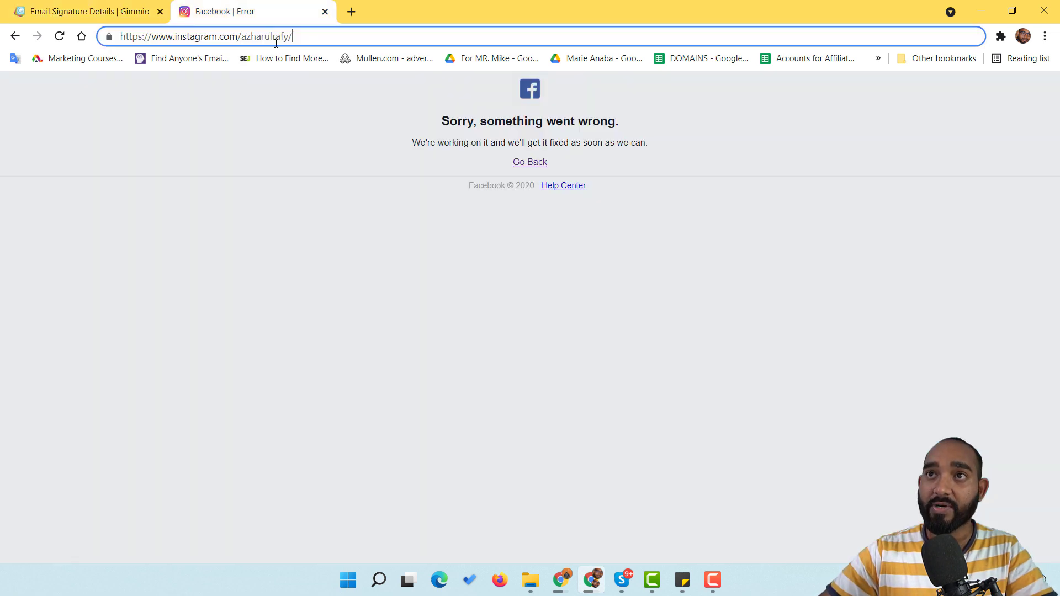
click(276, 43)
text(az)
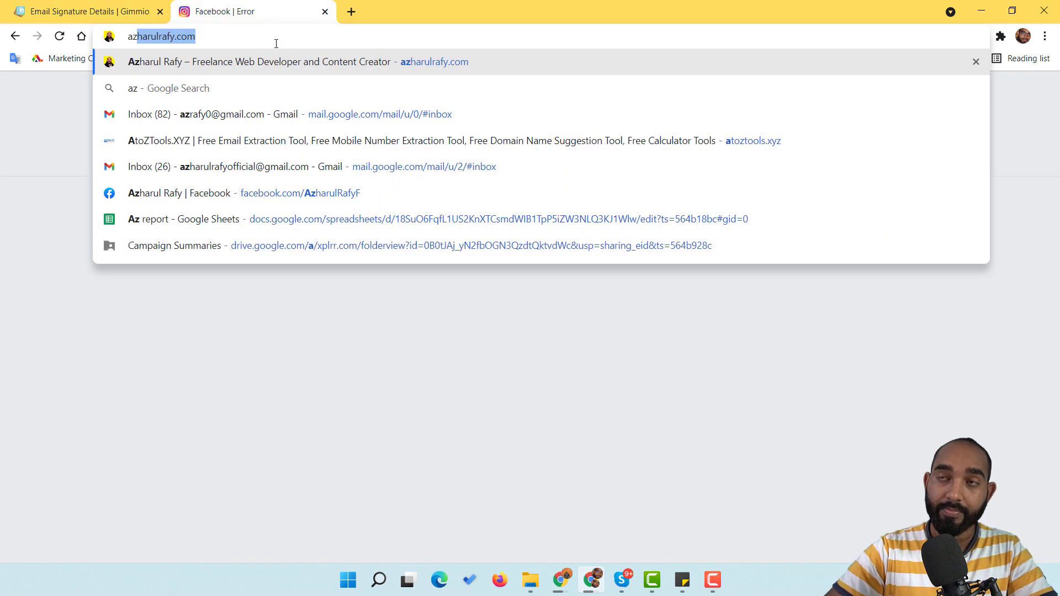
text(harul rafy linkeidn)
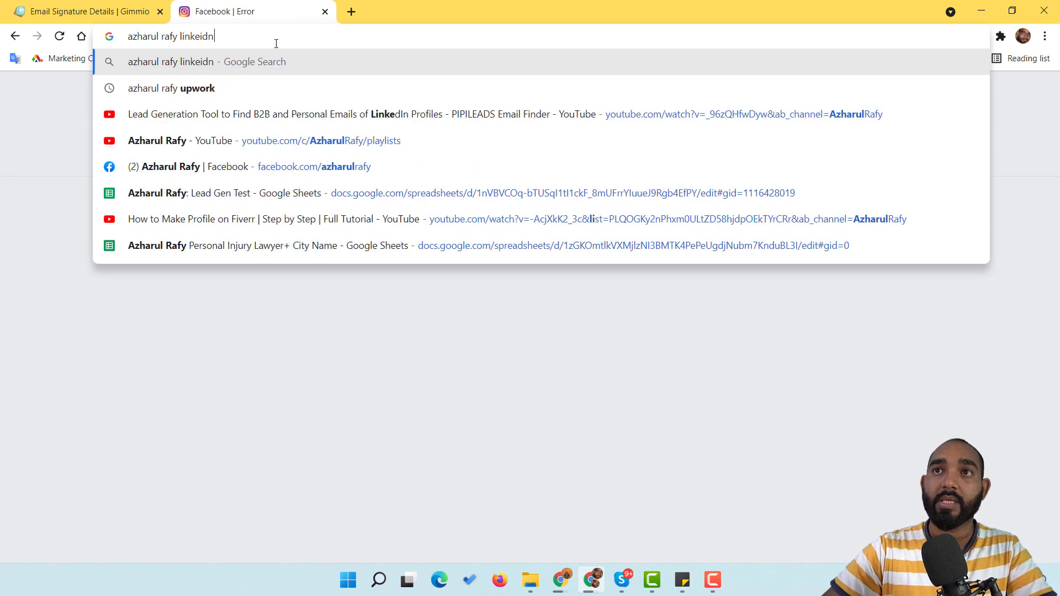
key(Return)
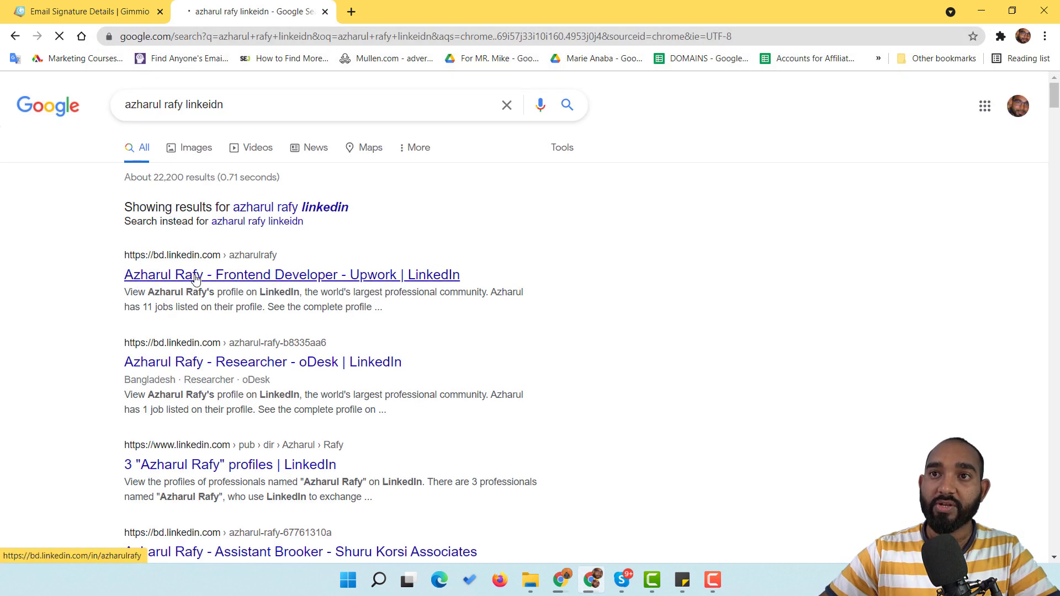
middle_click(147, 274)
click(394, 7)
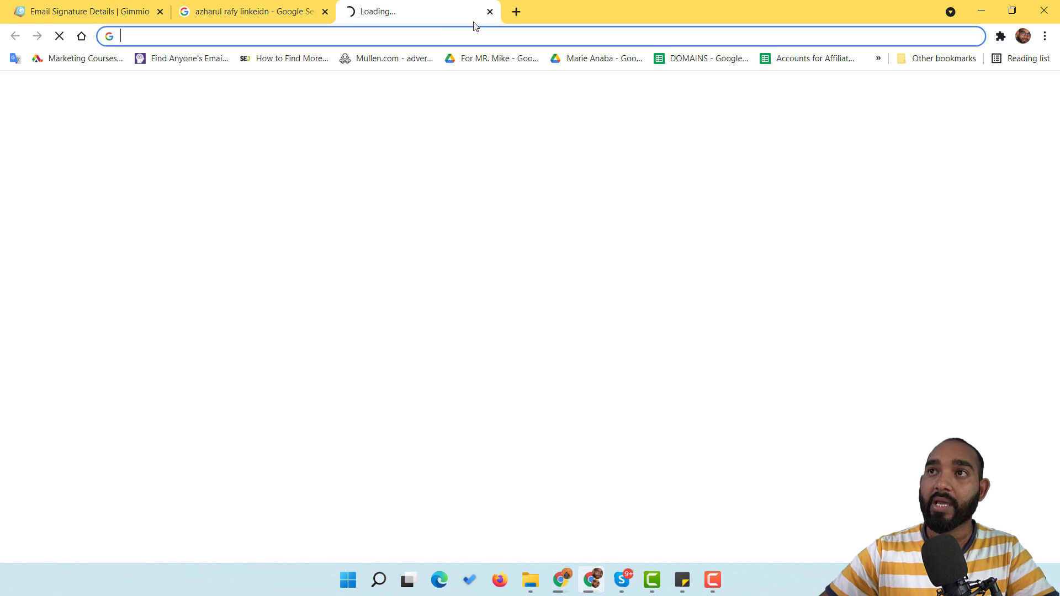
click(490, 12)
click(88, 11)
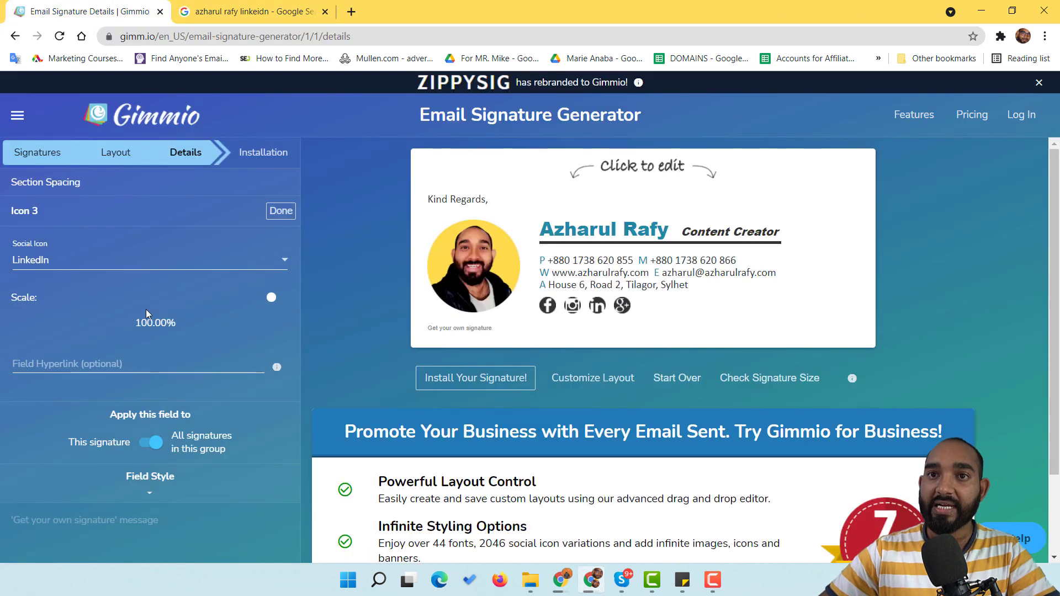
Step: Paste the LinkedIn URL into Icon 3's Field Hyperlink, then open the Google Plus icon's settings
click(82, 363)
text(https://bd.linkedin.com/in/azharulrafy)
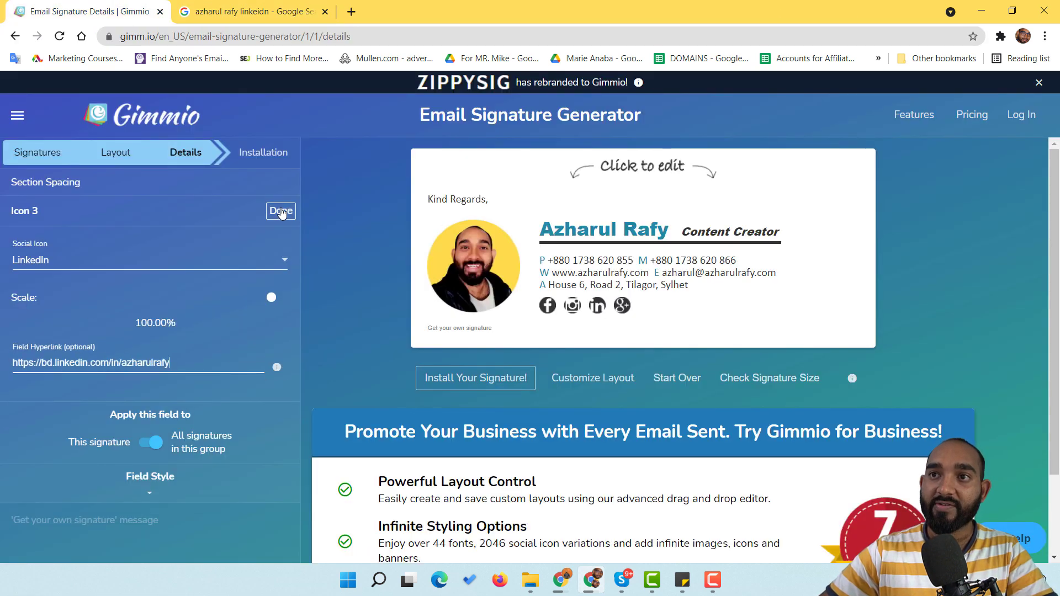
click(280, 211)
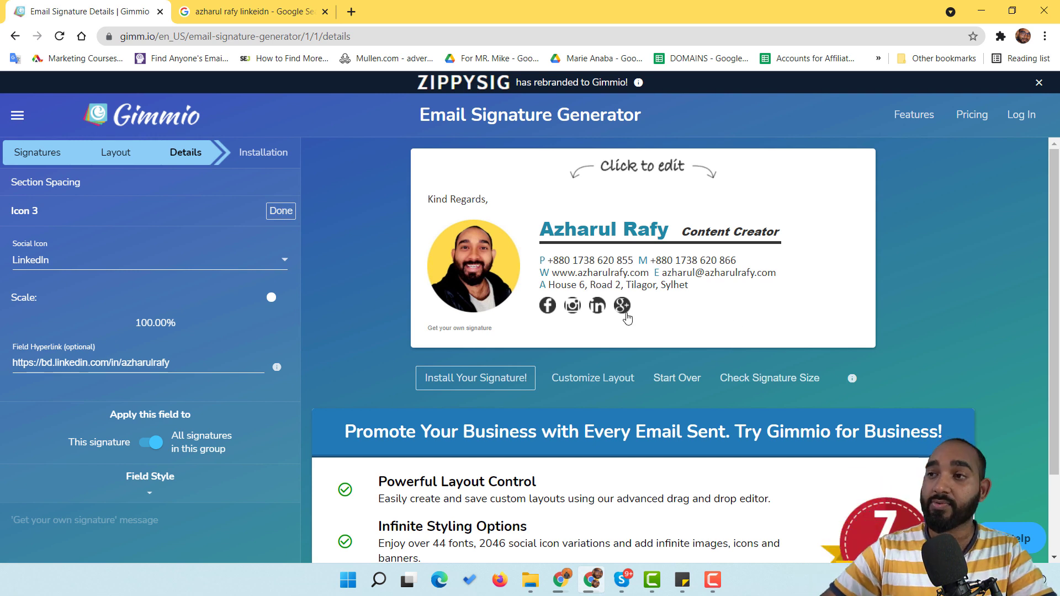
click(624, 307)
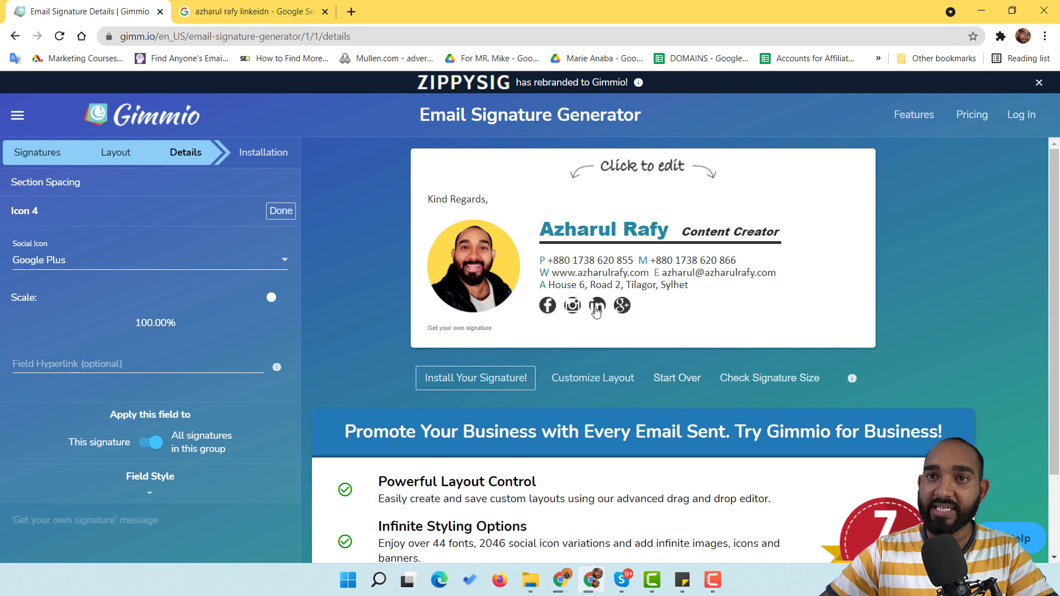
Step: Switch Icon 4 from Google Plus to Youtube and paste the YouTube channel address as its hyperlink
click(78, 268)
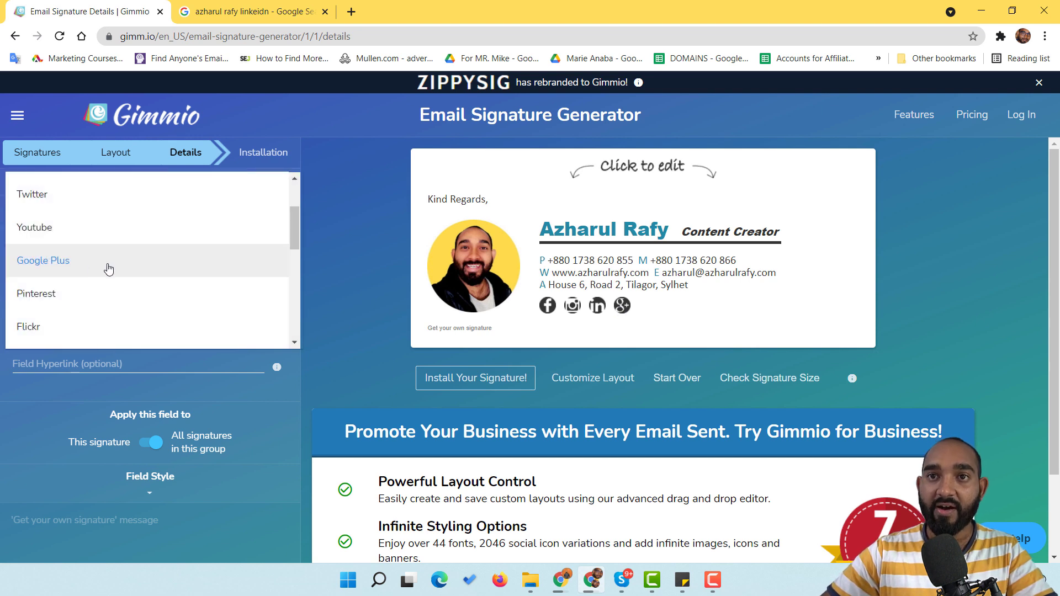
click(68, 230)
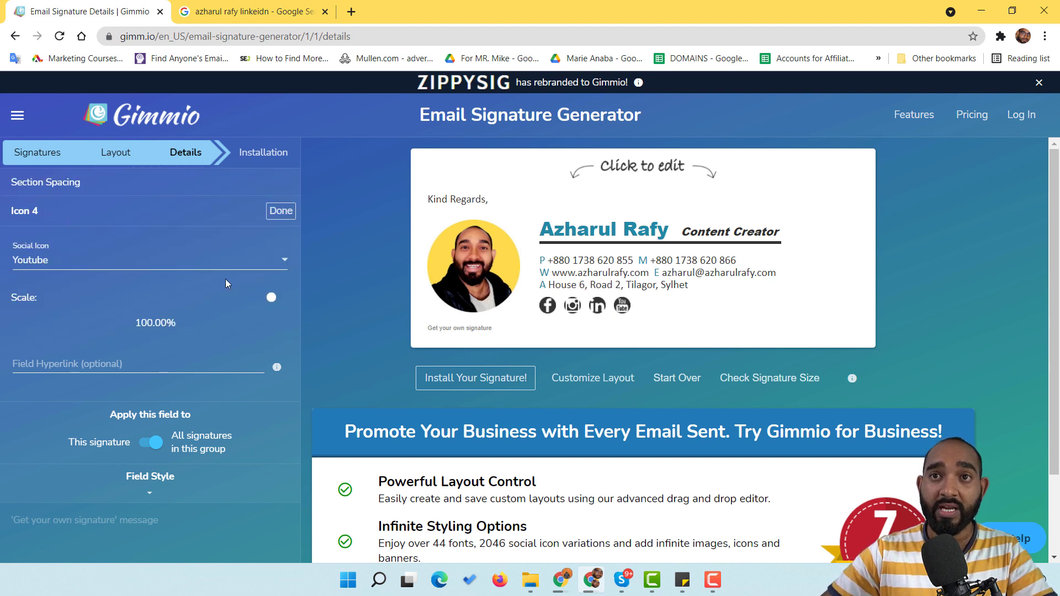
click(132, 365)
click(249, 11)
click(249, 36)
text(youtube.com)
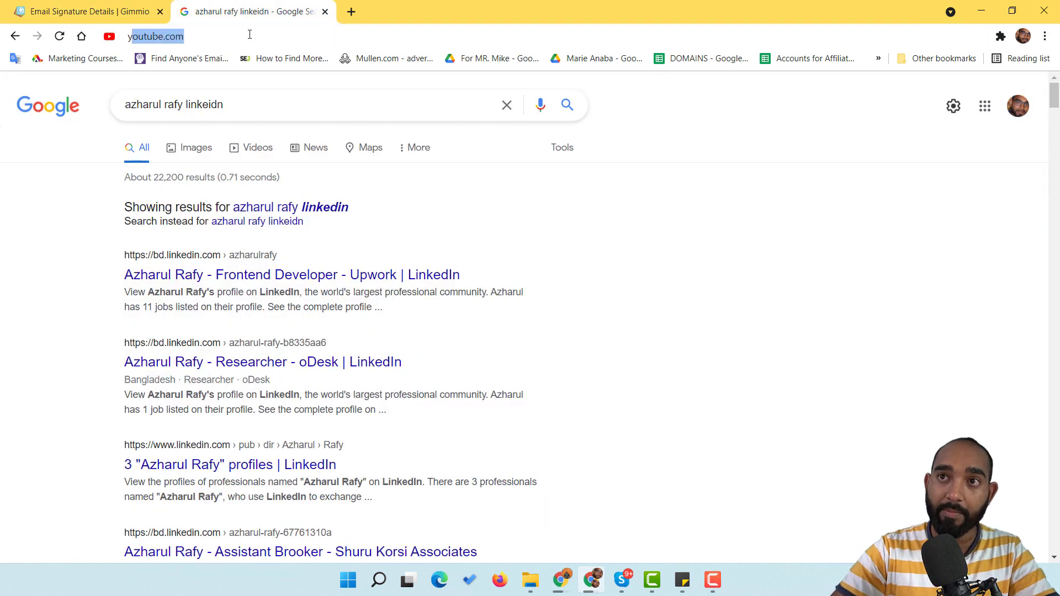
key(Down)
key(Down)
key(Down)
key(Down)
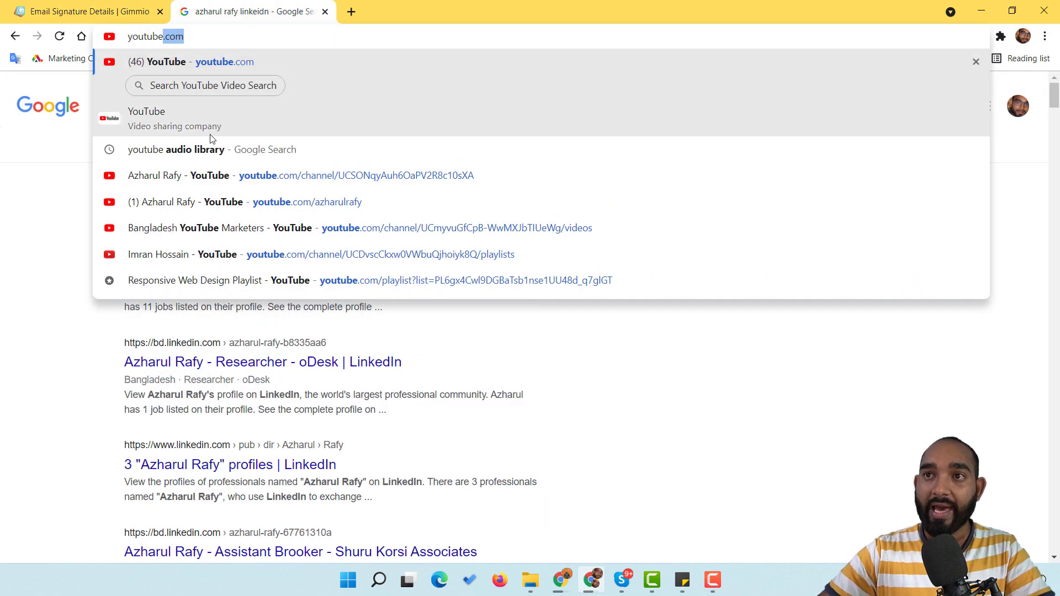
key(Return)
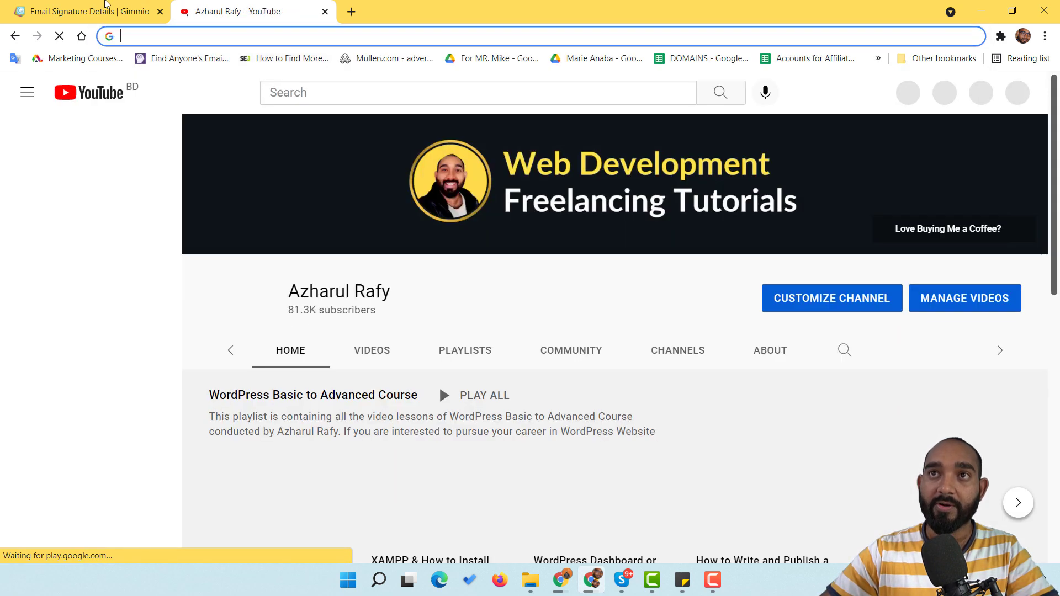
click(109, 11)
text(https://www.youtube.com/azharulrafy)
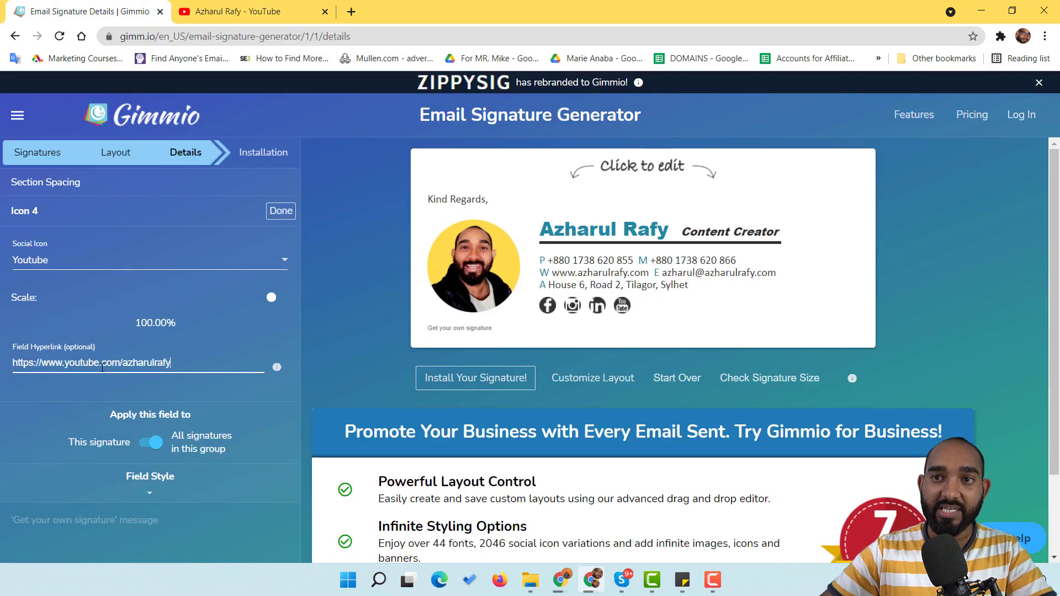
click(280, 210)
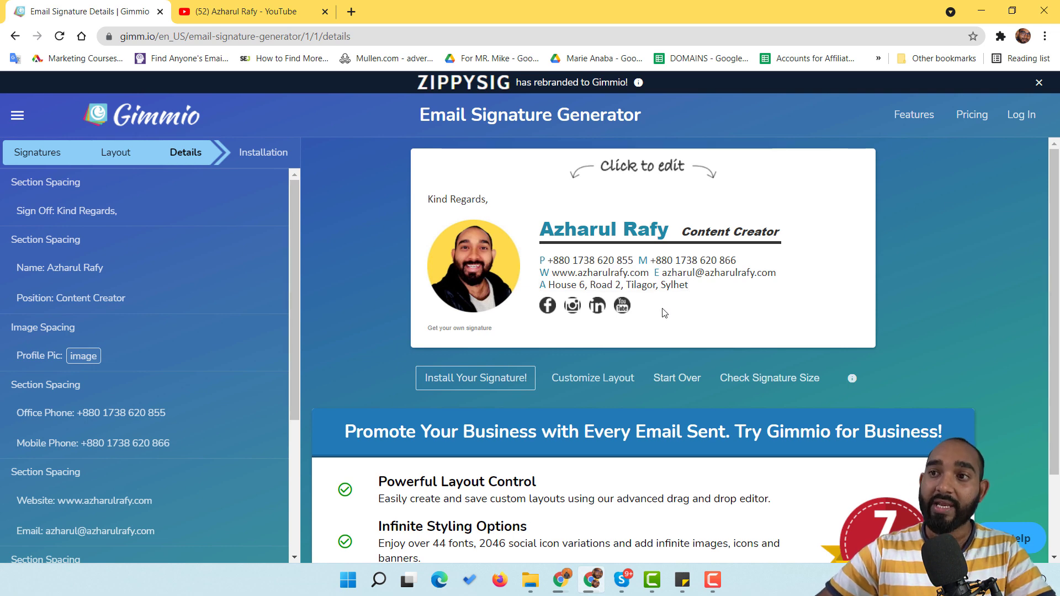
Step: Go to Install Your Signature! and copy the finished signature with the Click here button
click(478, 383)
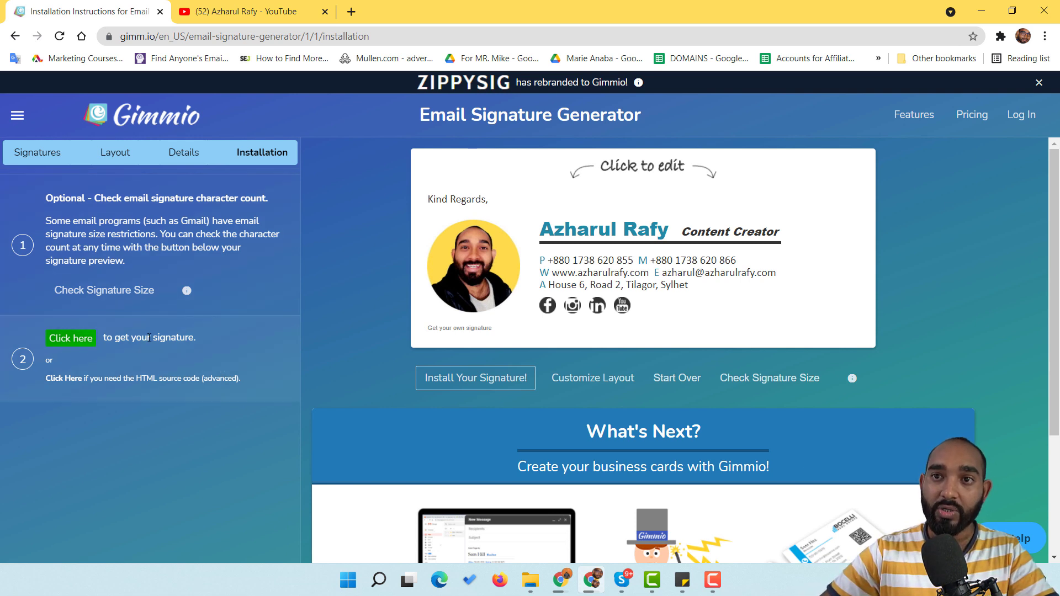
click(73, 342)
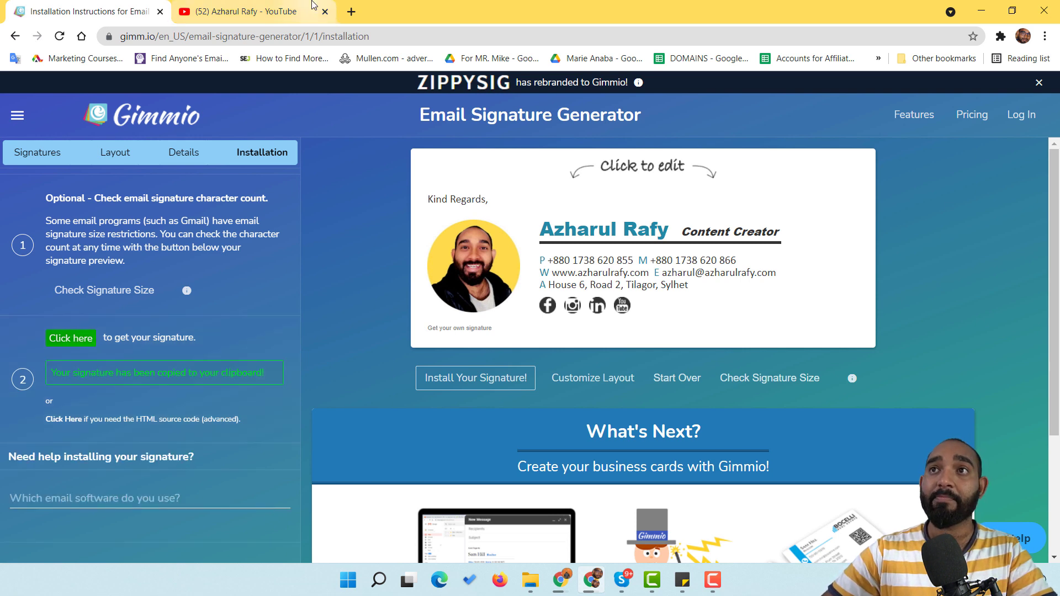
click(351, 11)
Step: Load gmail.com and choose See all settings from the Settings gear
text(gmail.com)
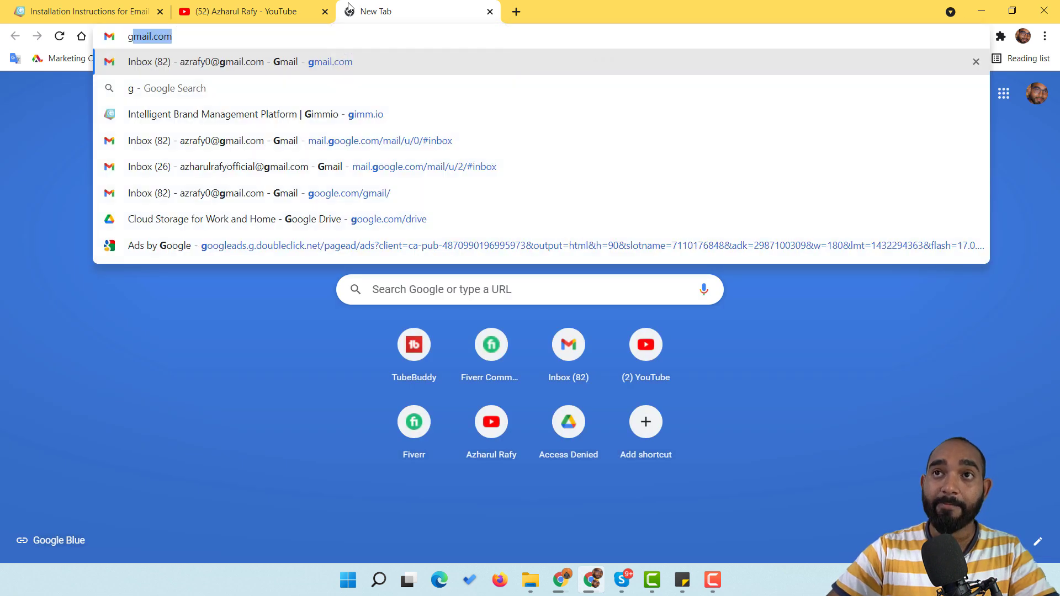
key(Return)
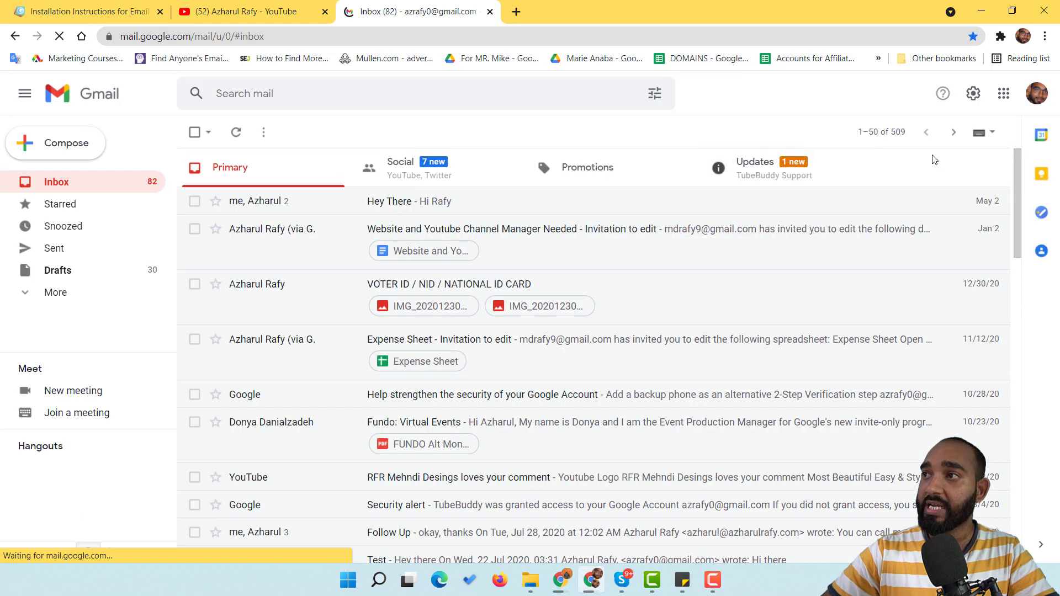
click(977, 101)
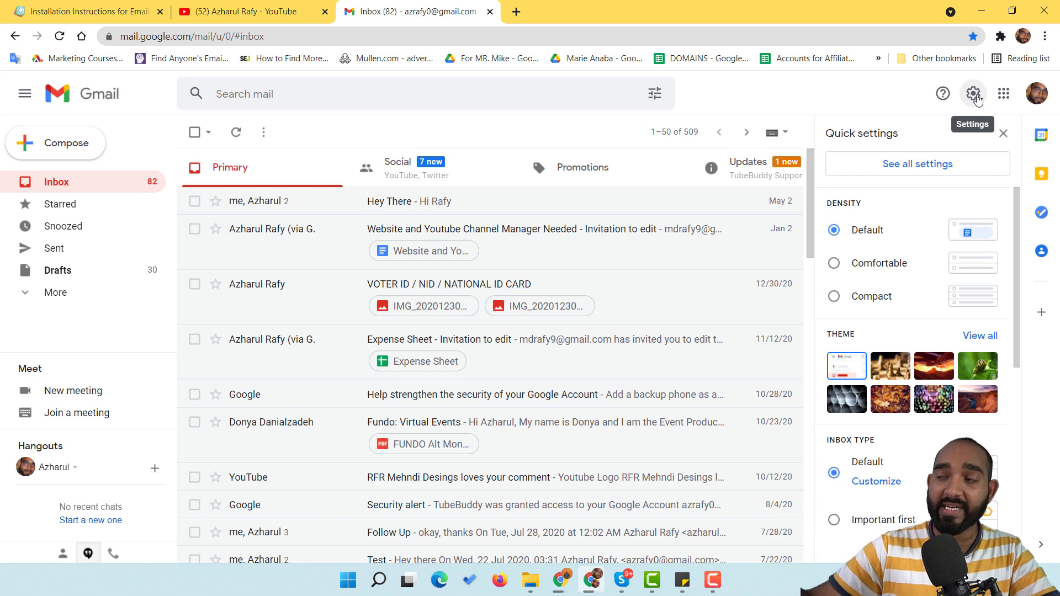
click(917, 165)
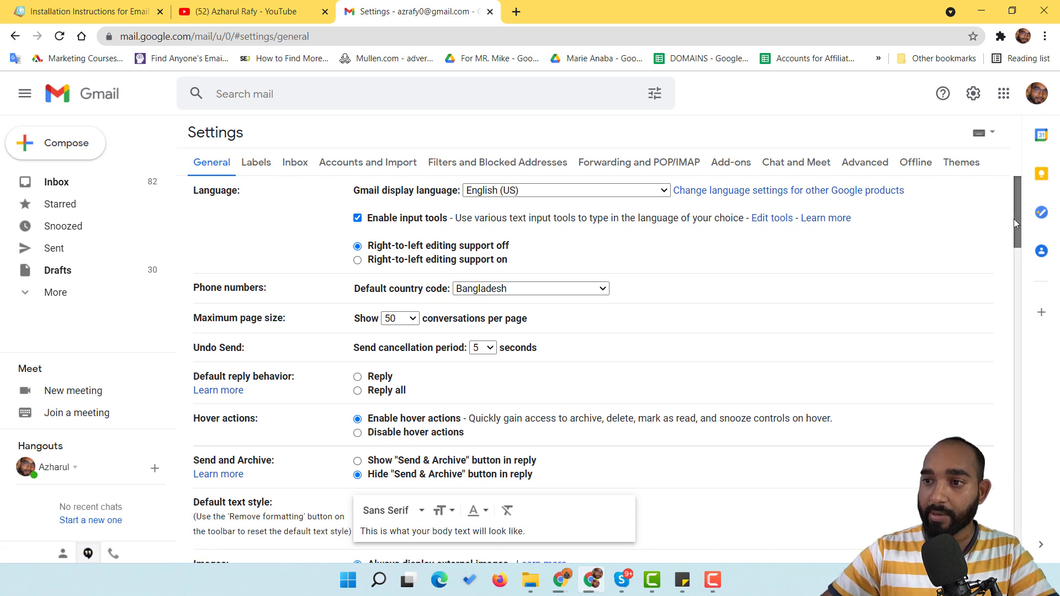
Step: Scroll to the Signature setting and delete the existing signature, confirming Delete
drag(1013, 219, 1015, 449)
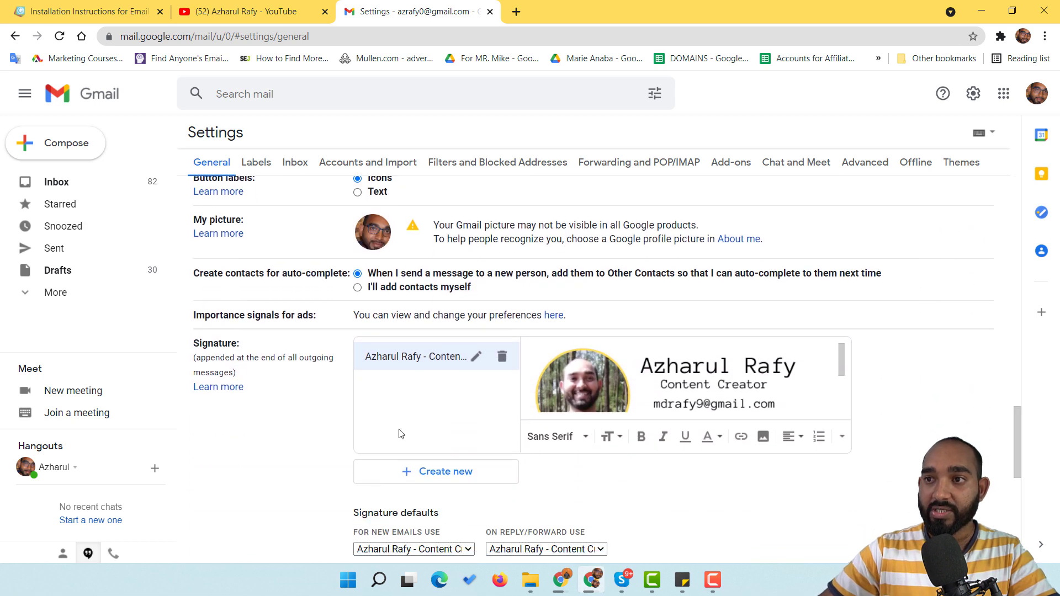
click(506, 364)
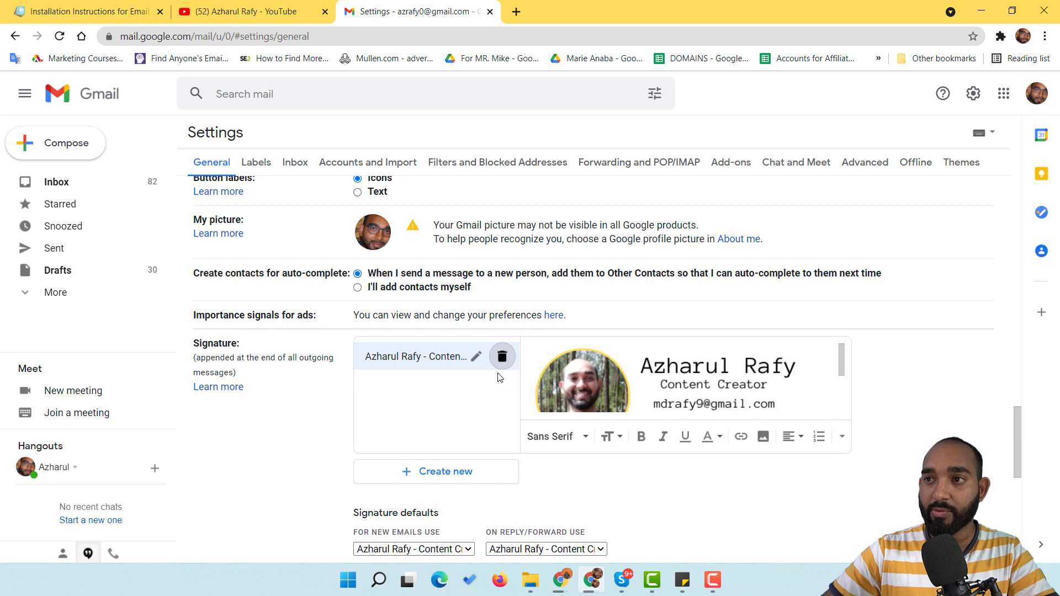
click(502, 358)
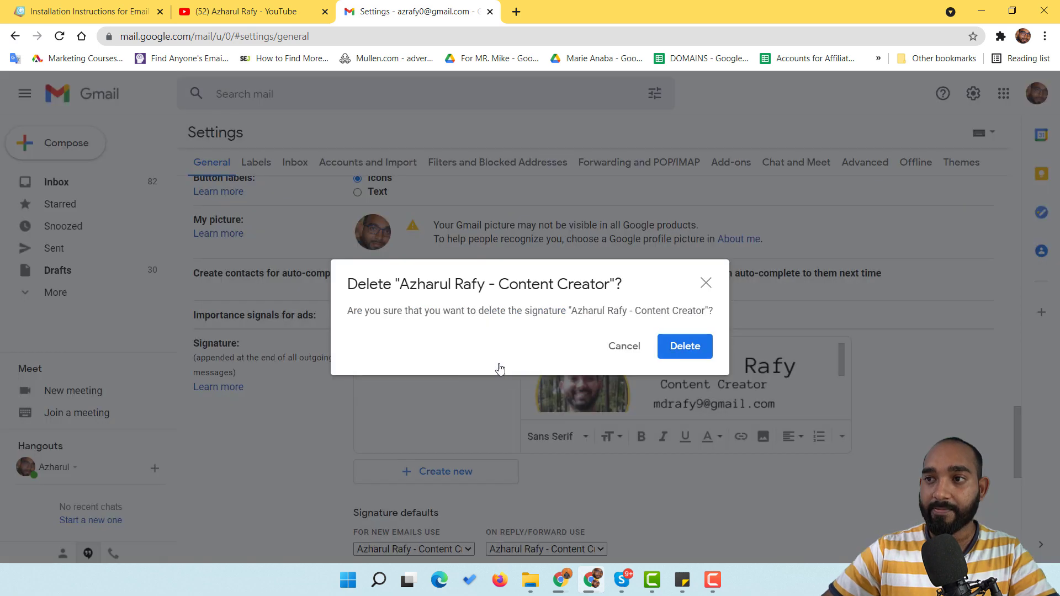
click(674, 349)
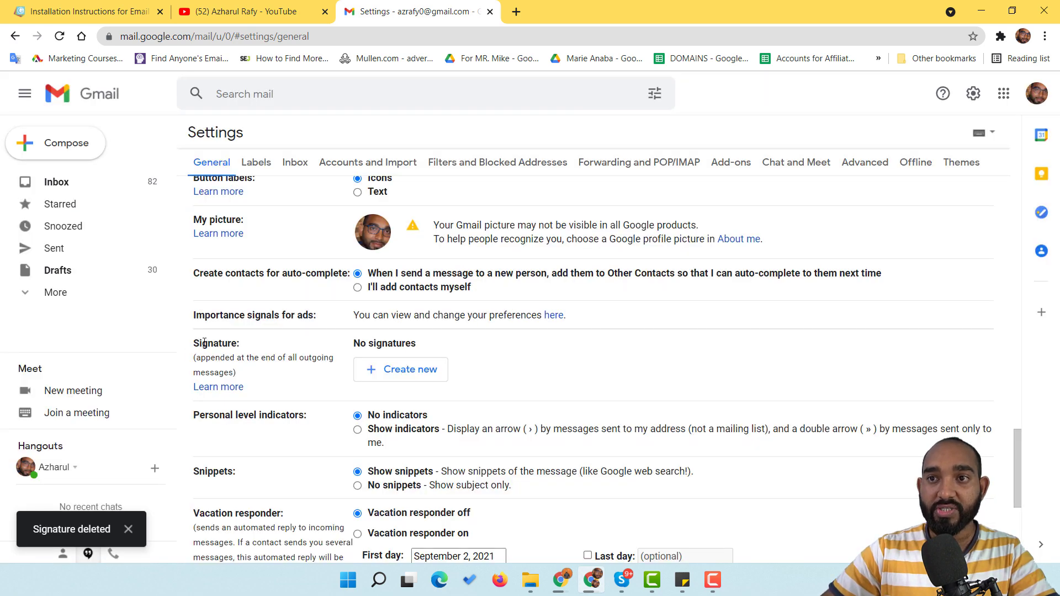
drag(204, 343, 416, 343)
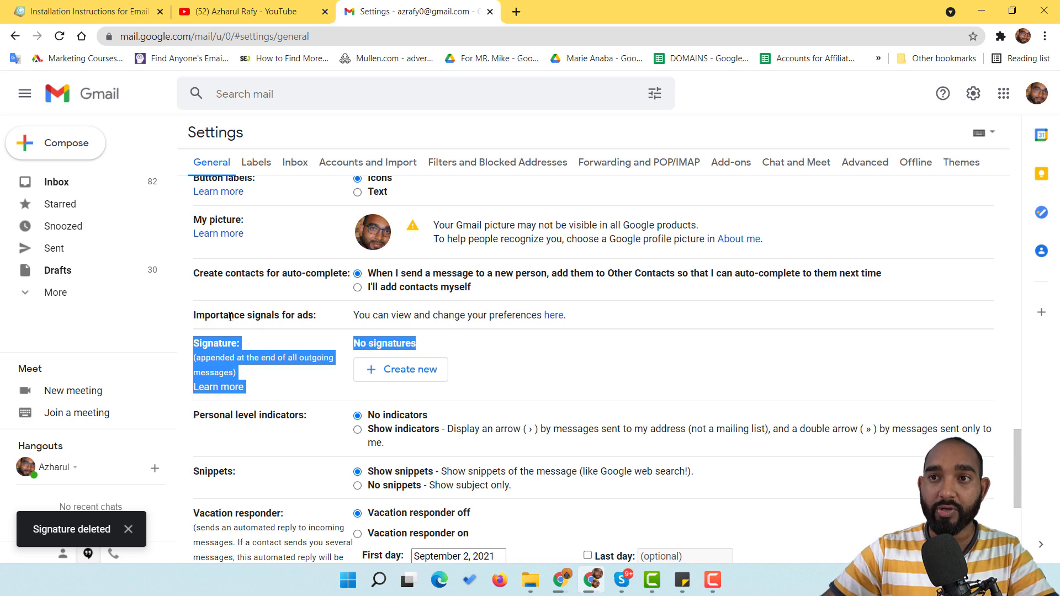
click(517, 371)
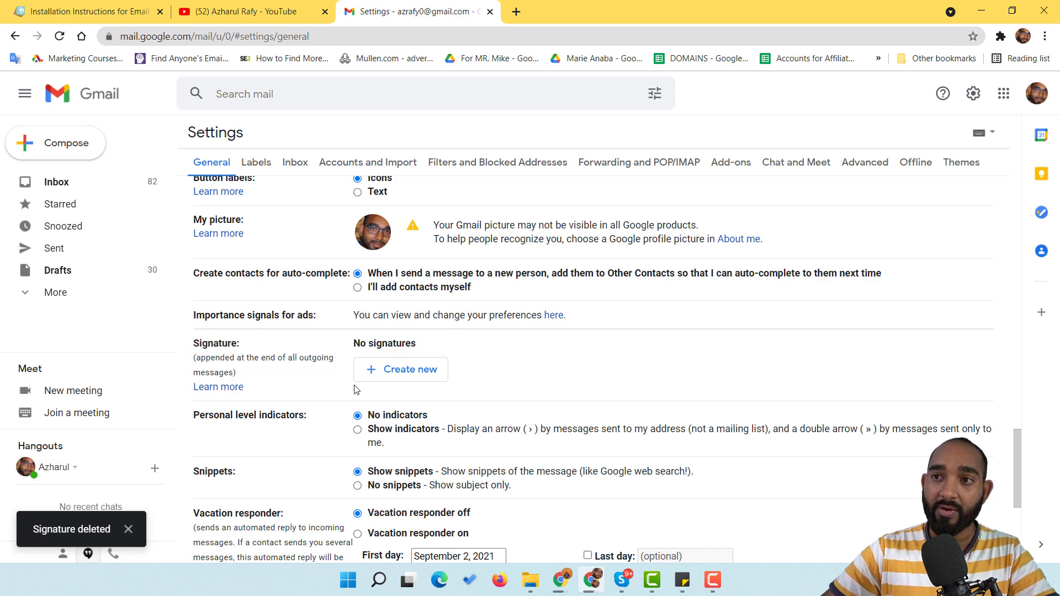
Step: Create a new signature named 'Professional Email Signature'
click(433, 373)
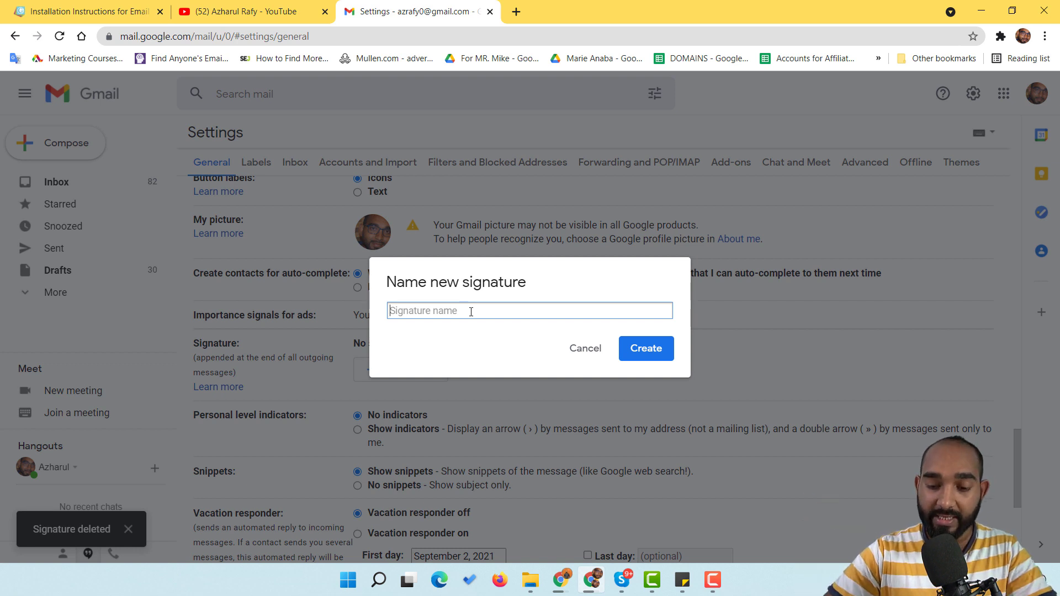
text(Professional Email Signature)
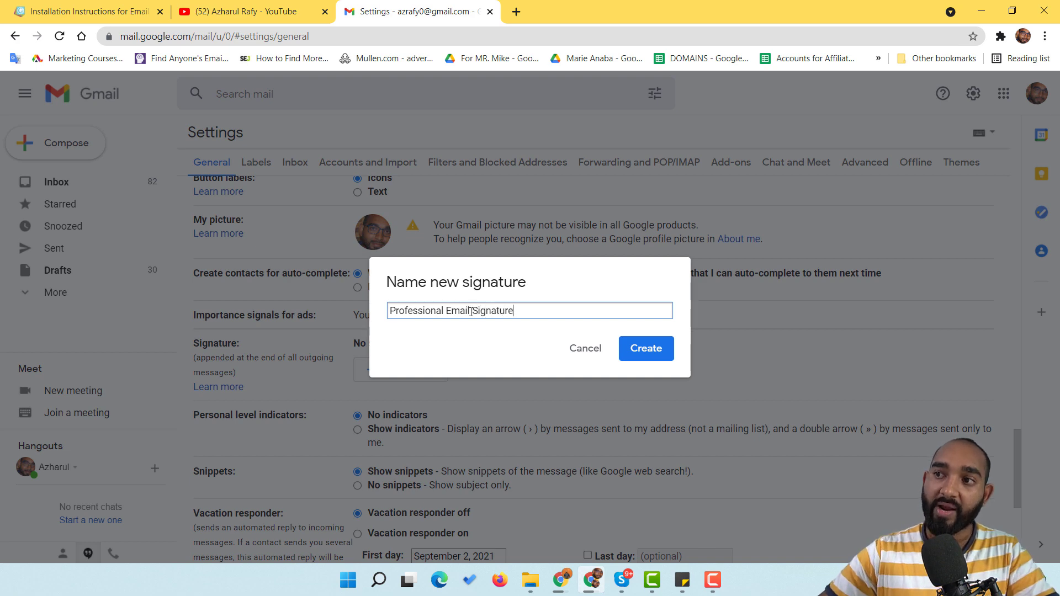
click(640, 352)
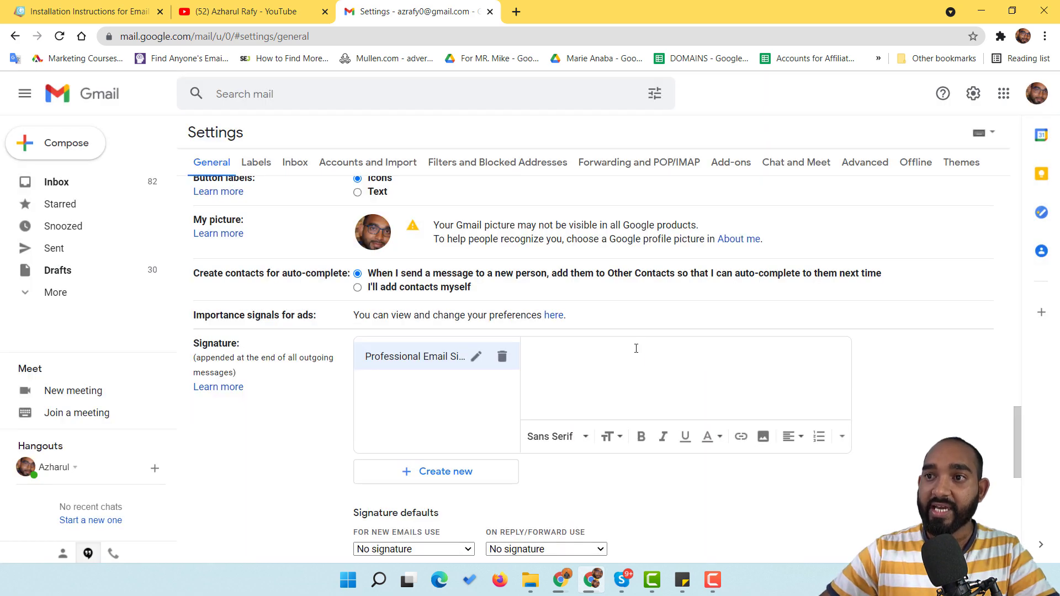
Step: Check the Gimmio installation instructions before pasting into the empty signature editor
scroll(636, 348, down, 1)
right_click(595, 291)
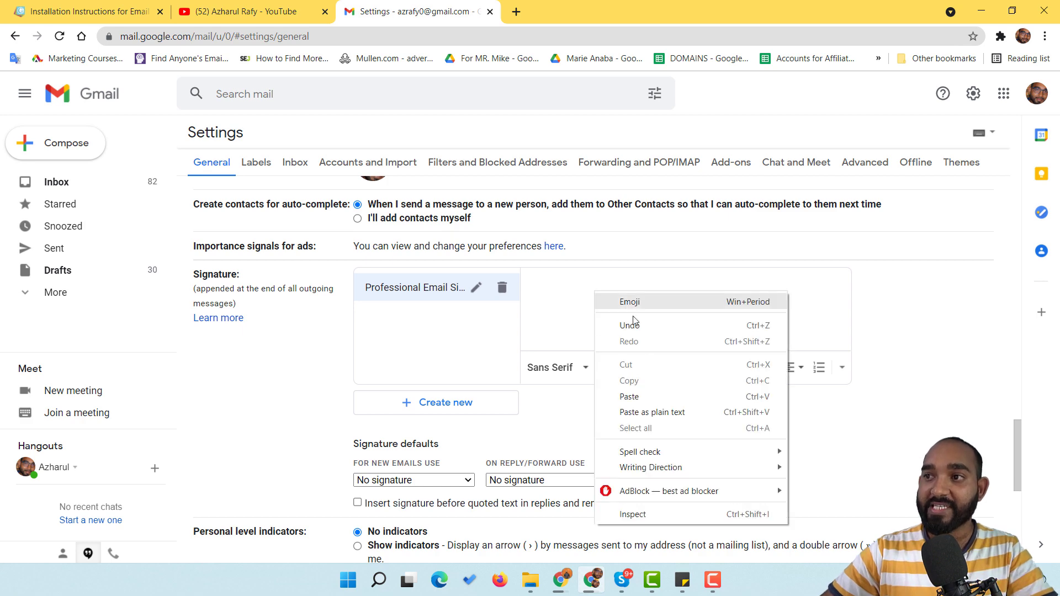
click(114, 5)
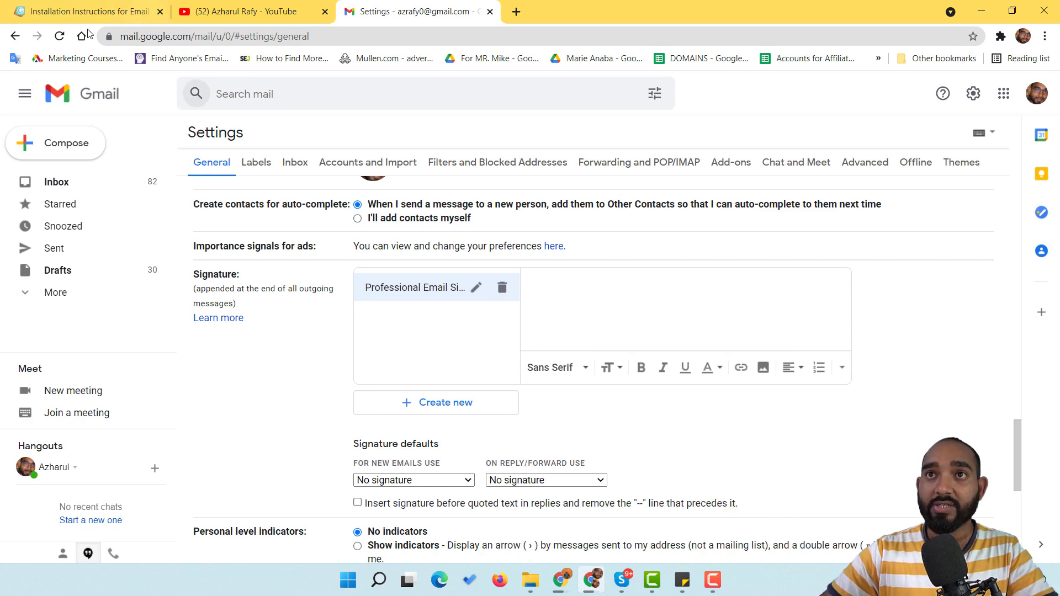
click(114, 6)
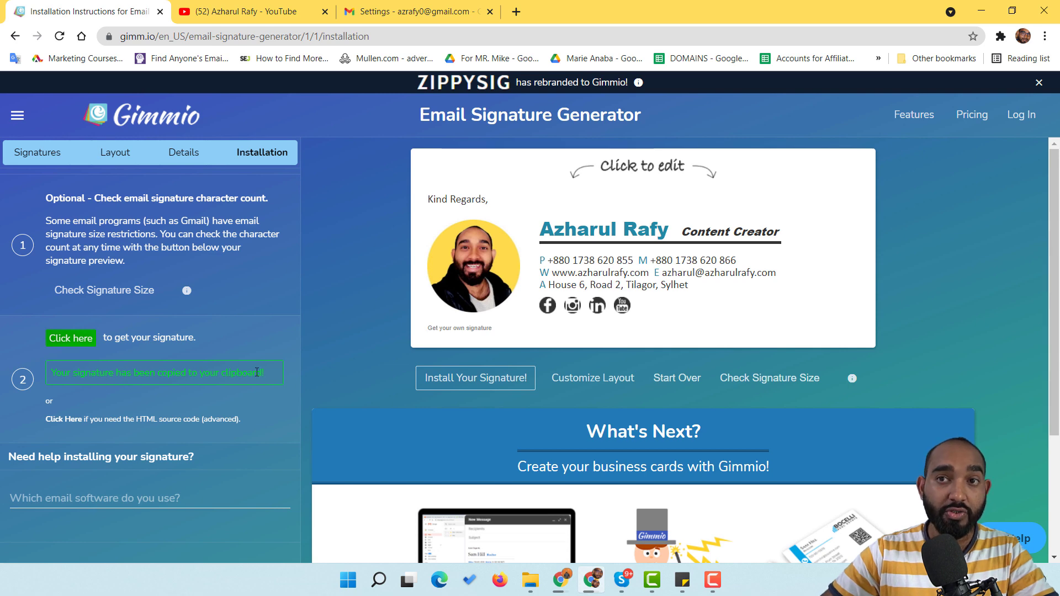
click(430, 5)
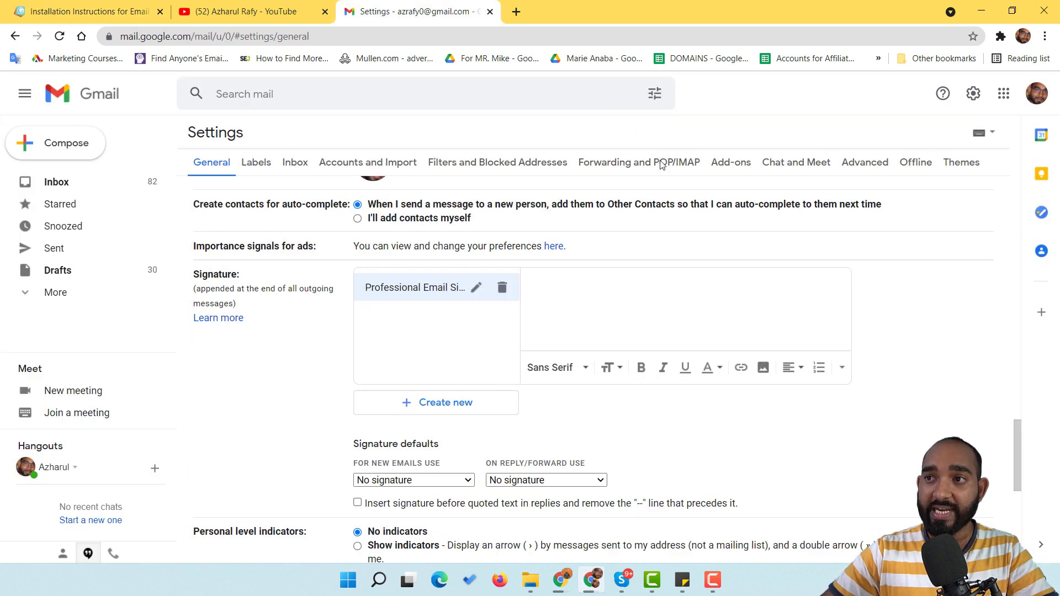
Step: Paste the copied Gimmio signature into the Professional Email Signature editor
right_click(614, 287)
click(668, 397)
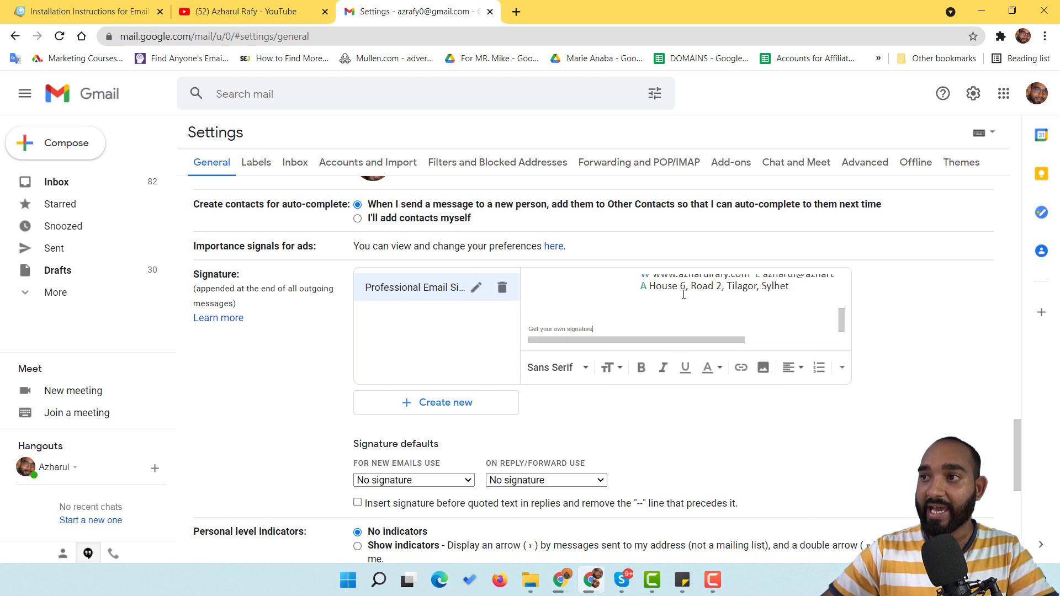
scroll(683, 294, up, 5)
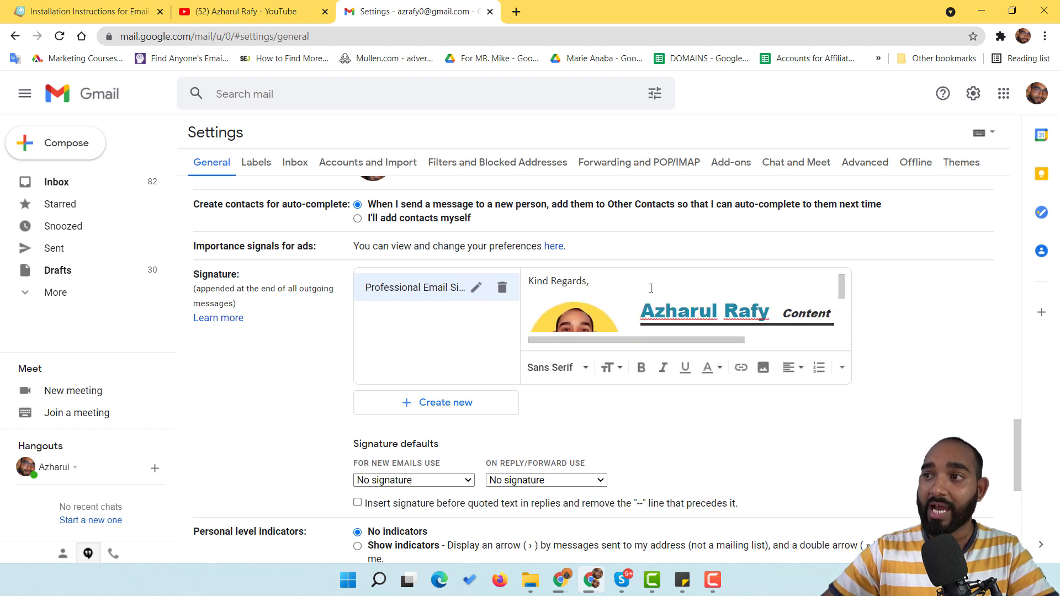
scroll(651, 287, down, 5)
mouse_move(726, 340)
mouse_down()
mouse_move(809, 342)
mouse_move(687, 342)
mouse_up()
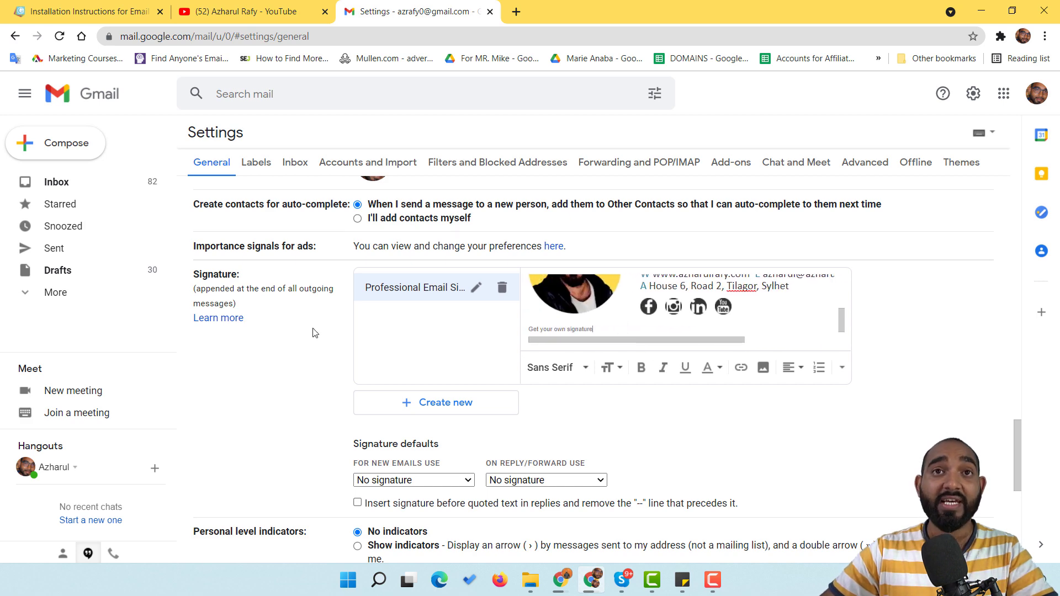
click(88, 11)
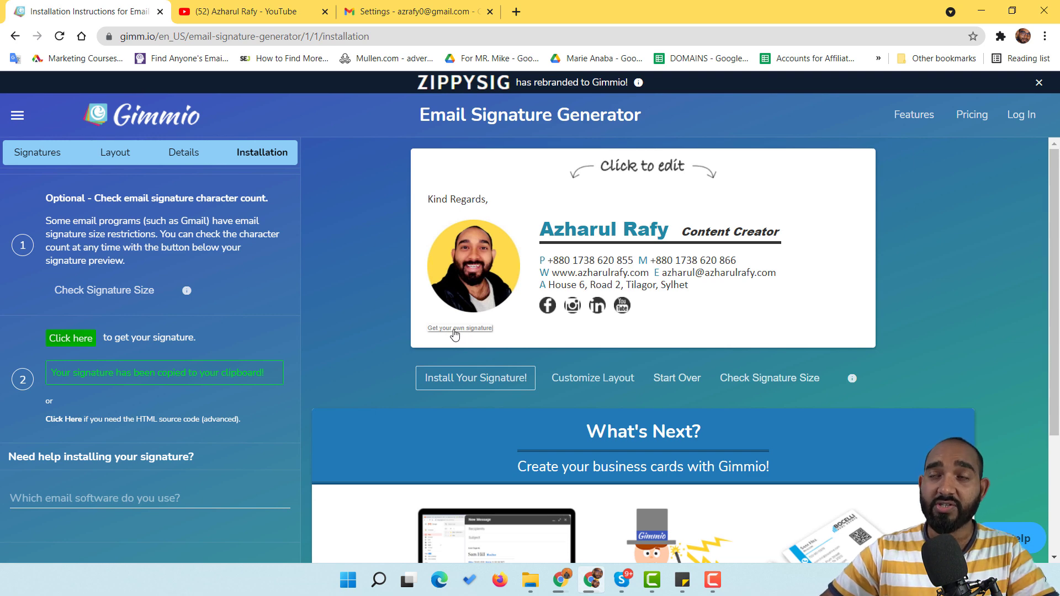
click(422, 7)
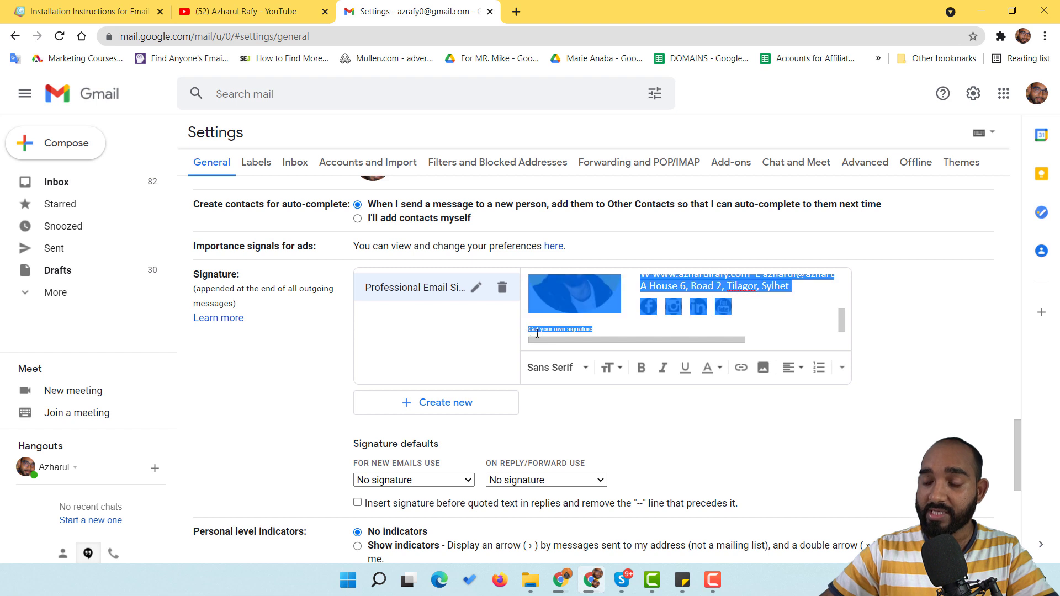
Step: Delete the 'Get your own signature' line from the pasted signature
double_click(559, 329)
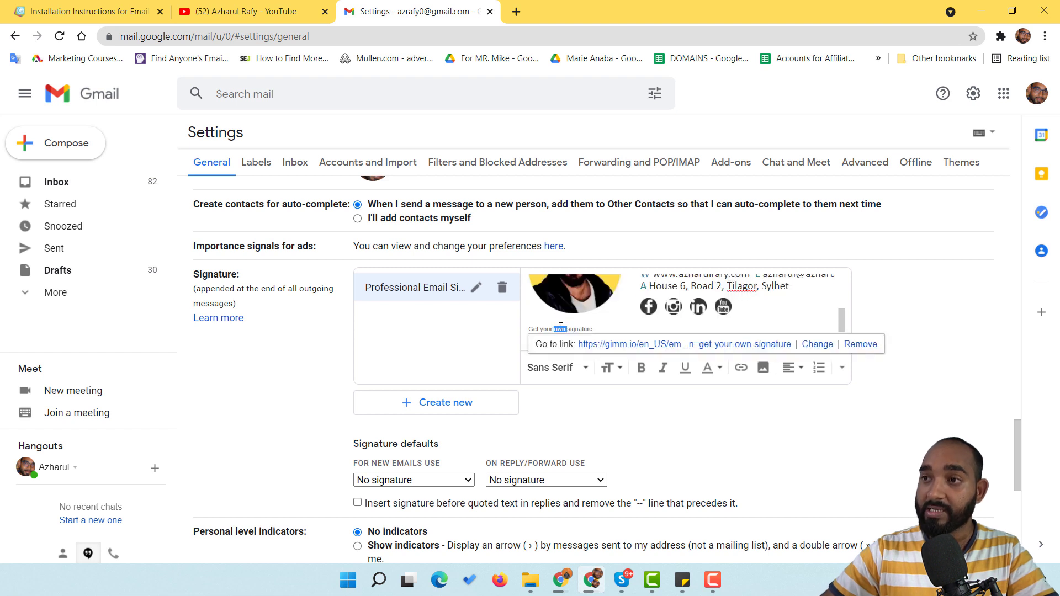
click(594, 327)
mouse_move(561, 329)
mouse_down()
mouse_move(525, 331)
mouse_move(543, 324)
mouse_up()
key(BackSpace)
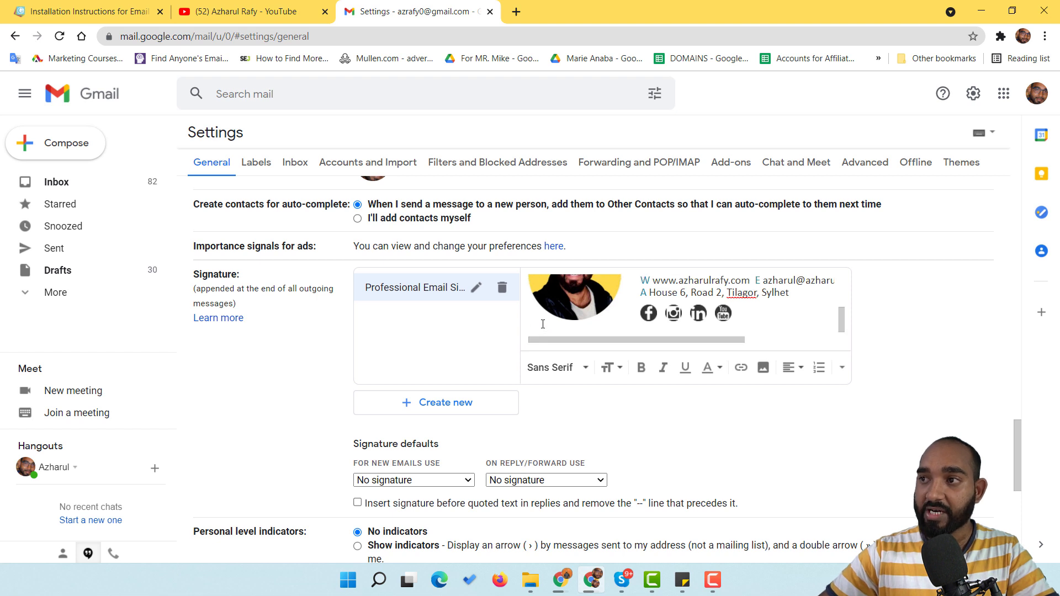
scroll(749, 304, up, 3)
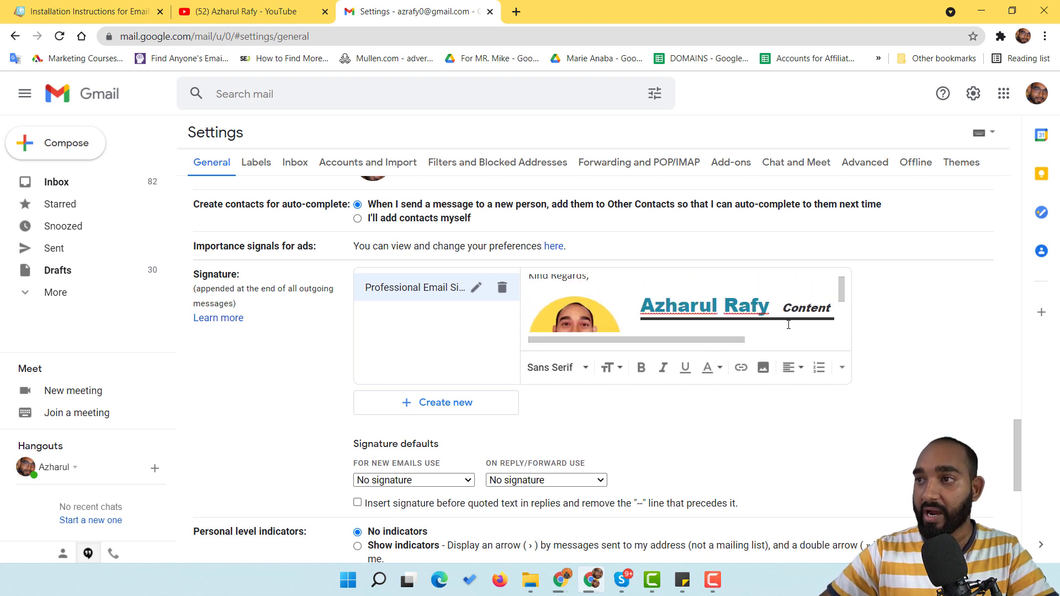
scroll(749, 304, down, 3)
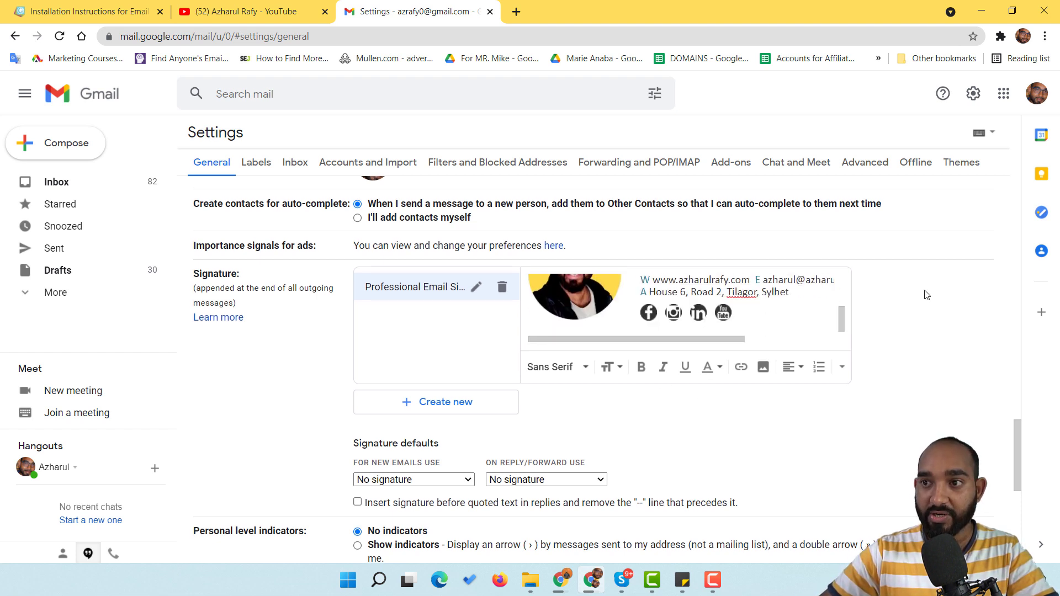
scroll(926, 295, down, 1)
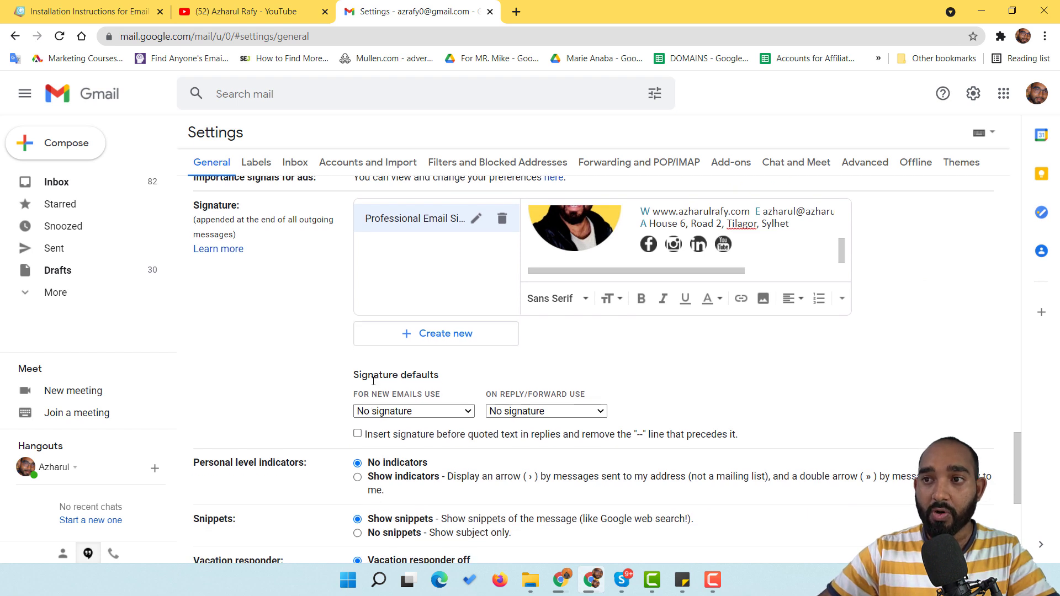
Step: Set 'For new emails use' and 'On reply/forward use' to Professional Email Signature, then Save Changes
triple_click(430, 376)
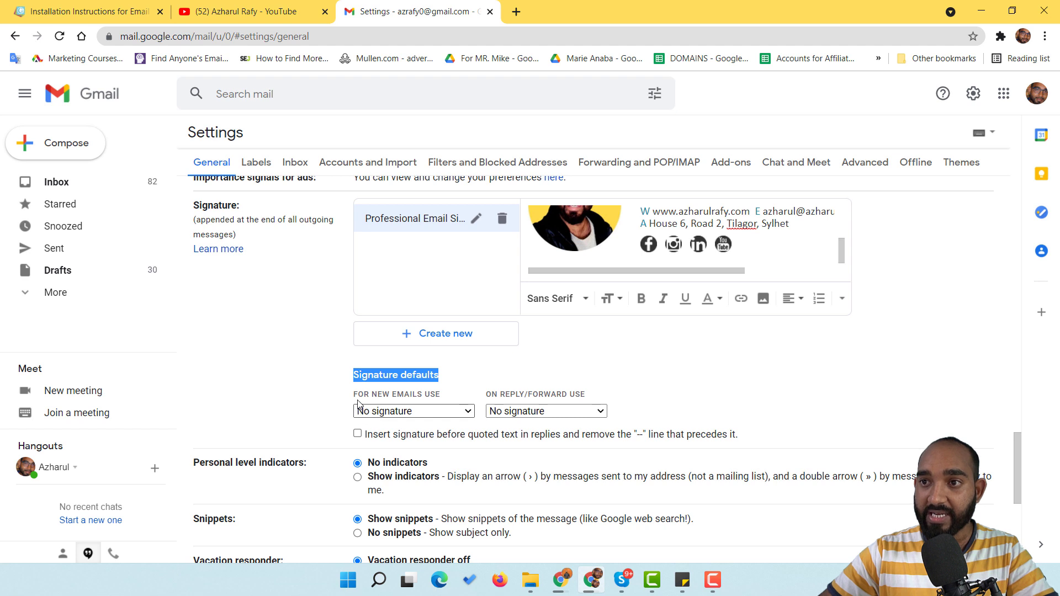
click(440, 413)
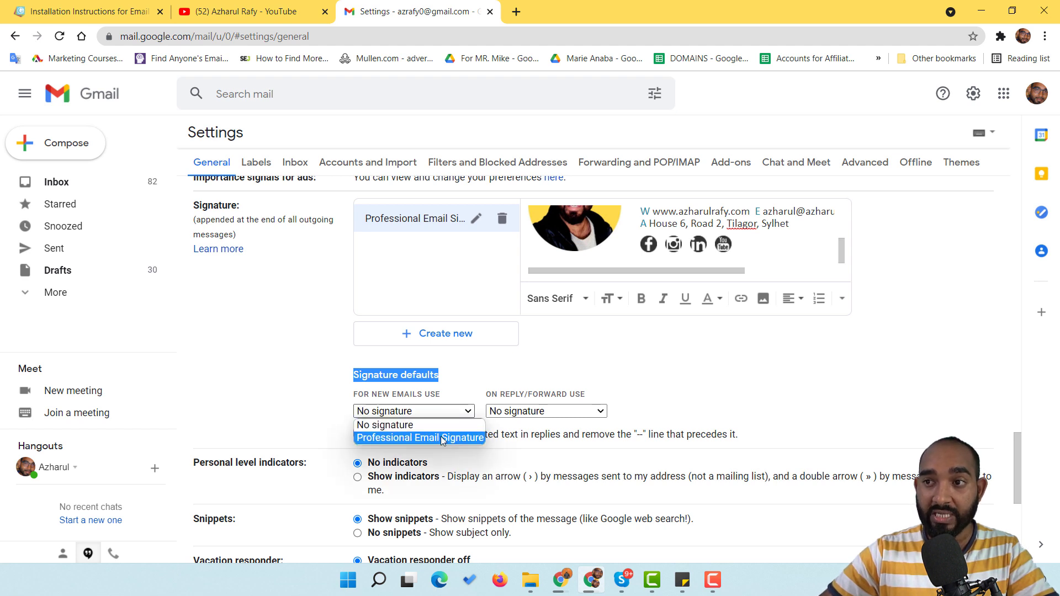
click(442, 438)
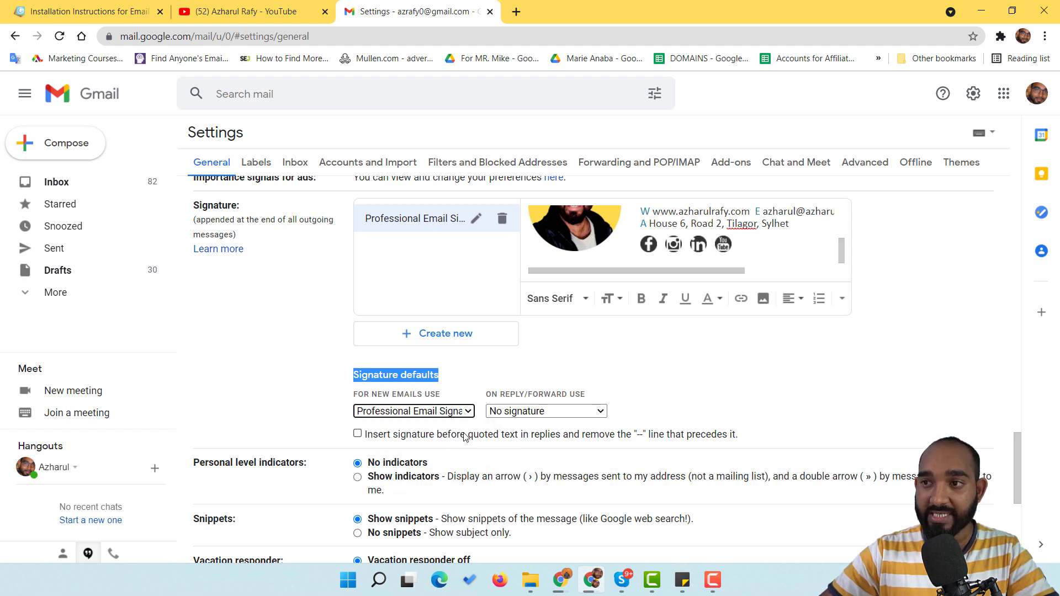
click(503, 410)
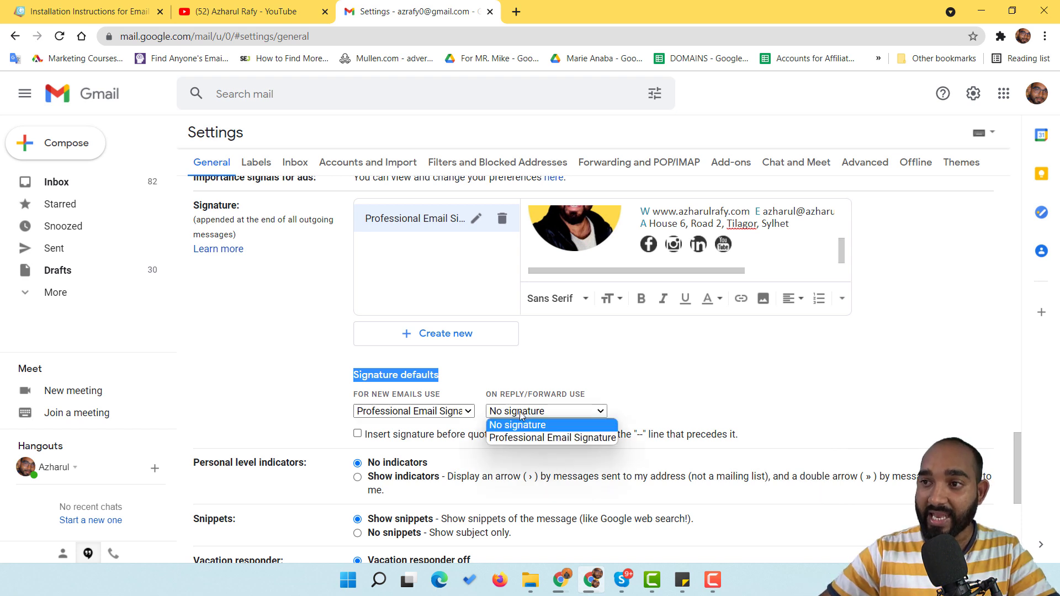
click(527, 438)
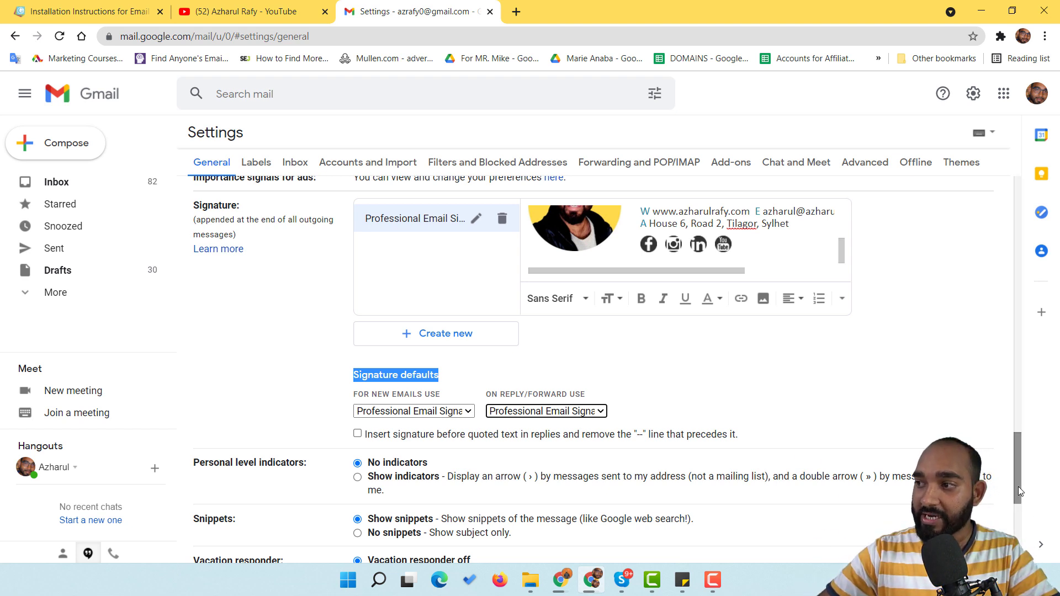
drag(1018, 500, 1018, 549)
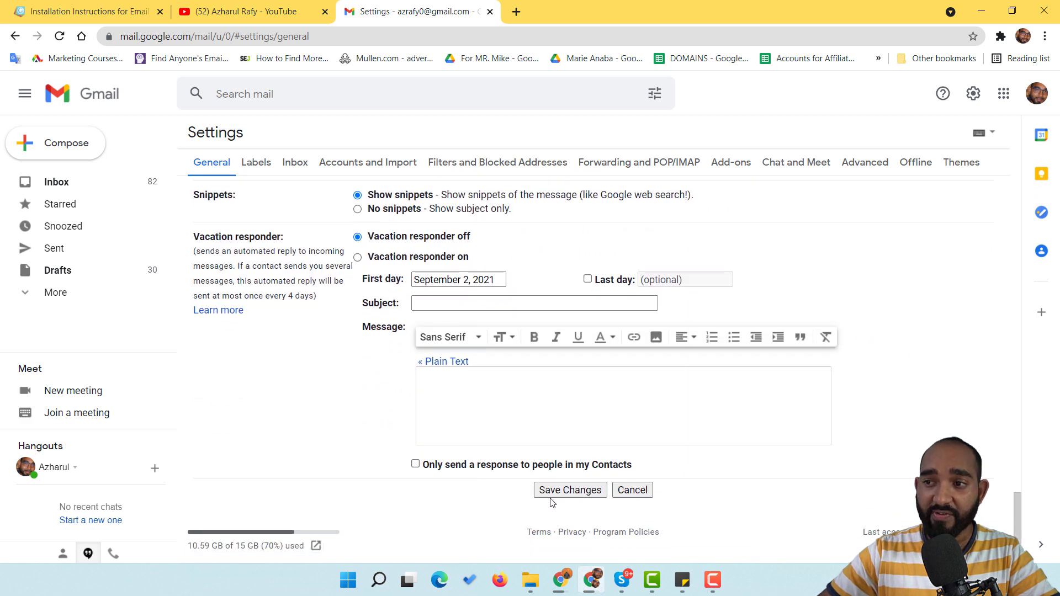
click(570, 490)
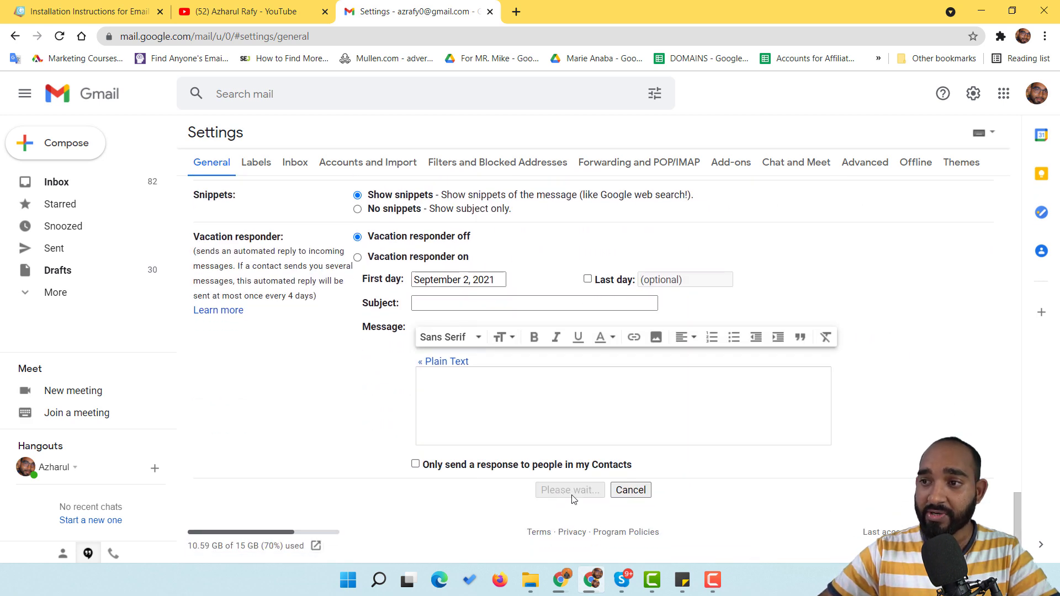